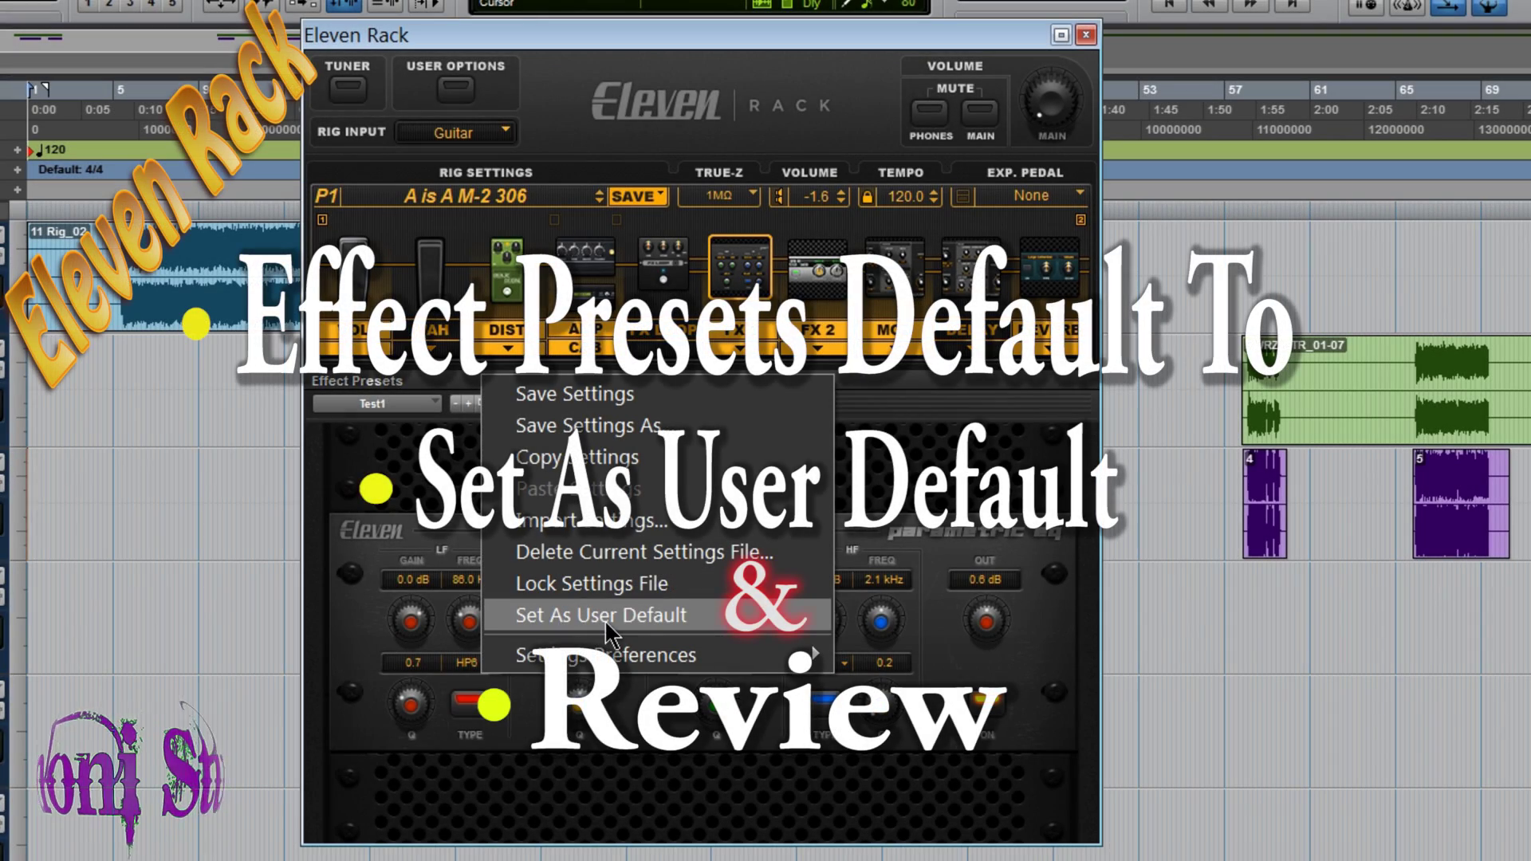
- Make Test1 the parametric EQ's user default, then show the MOD block's Multi-Chorus at factory default
click(605, 616)
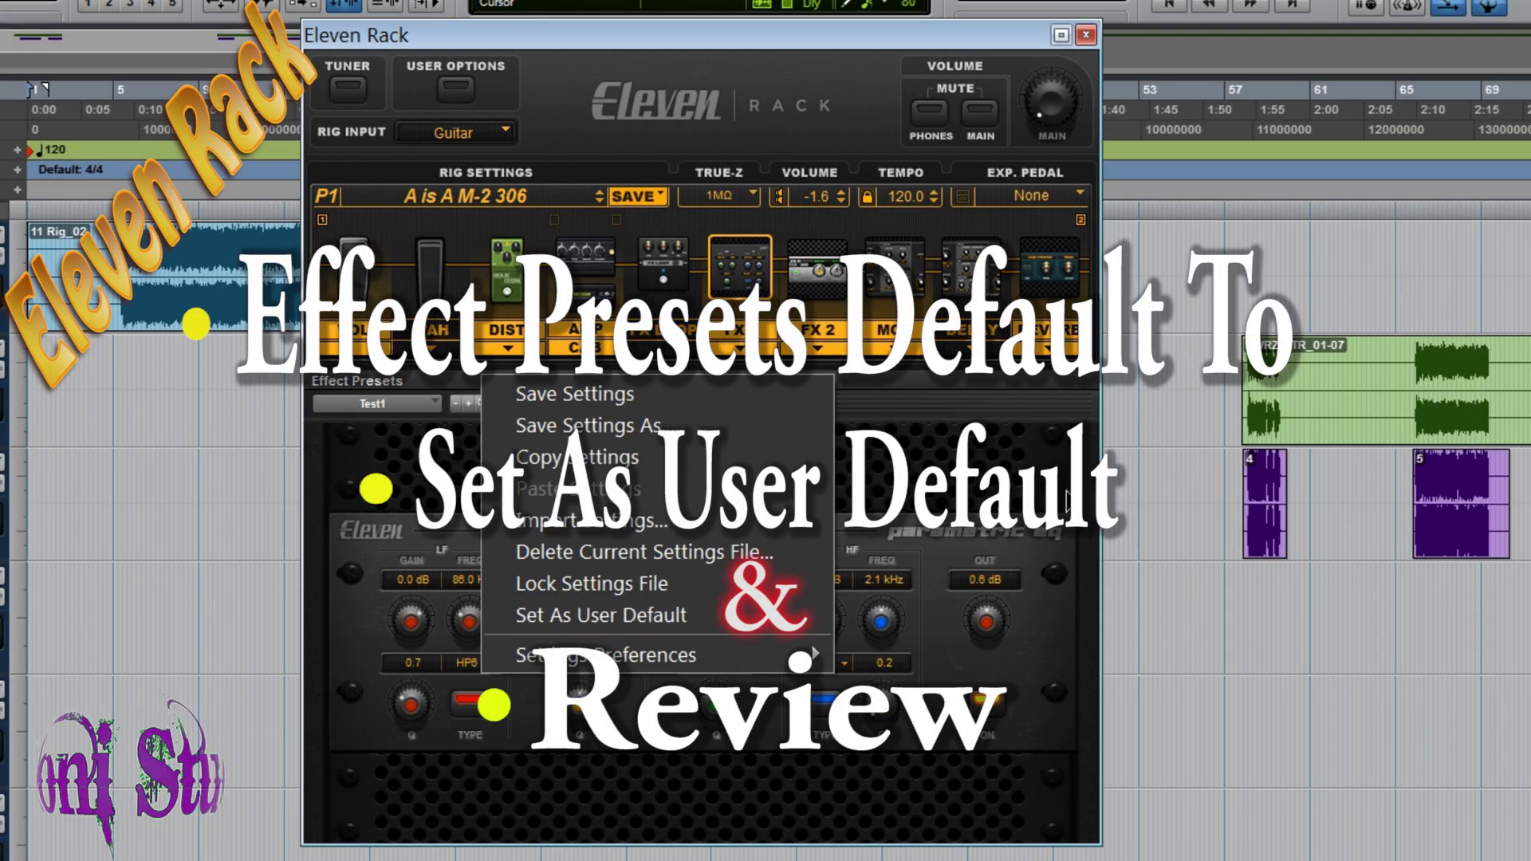
click(916, 310)
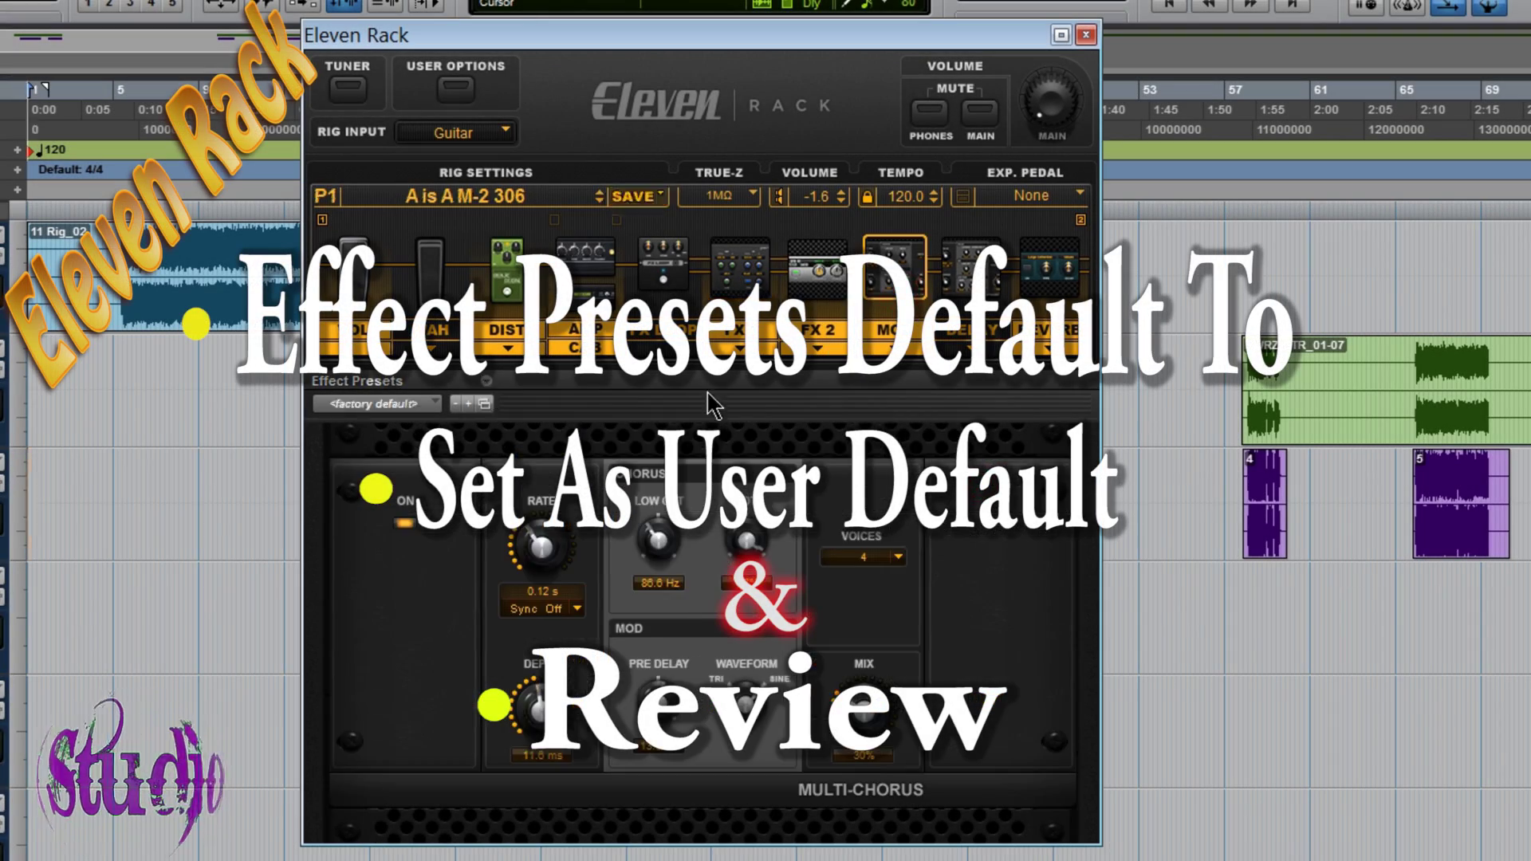
- Load the A is A E Width chorus preset (Voices 4, Mix 30%, Low Cut 94.2 Hz), leaving the default preferences unchanged
click(425, 407)
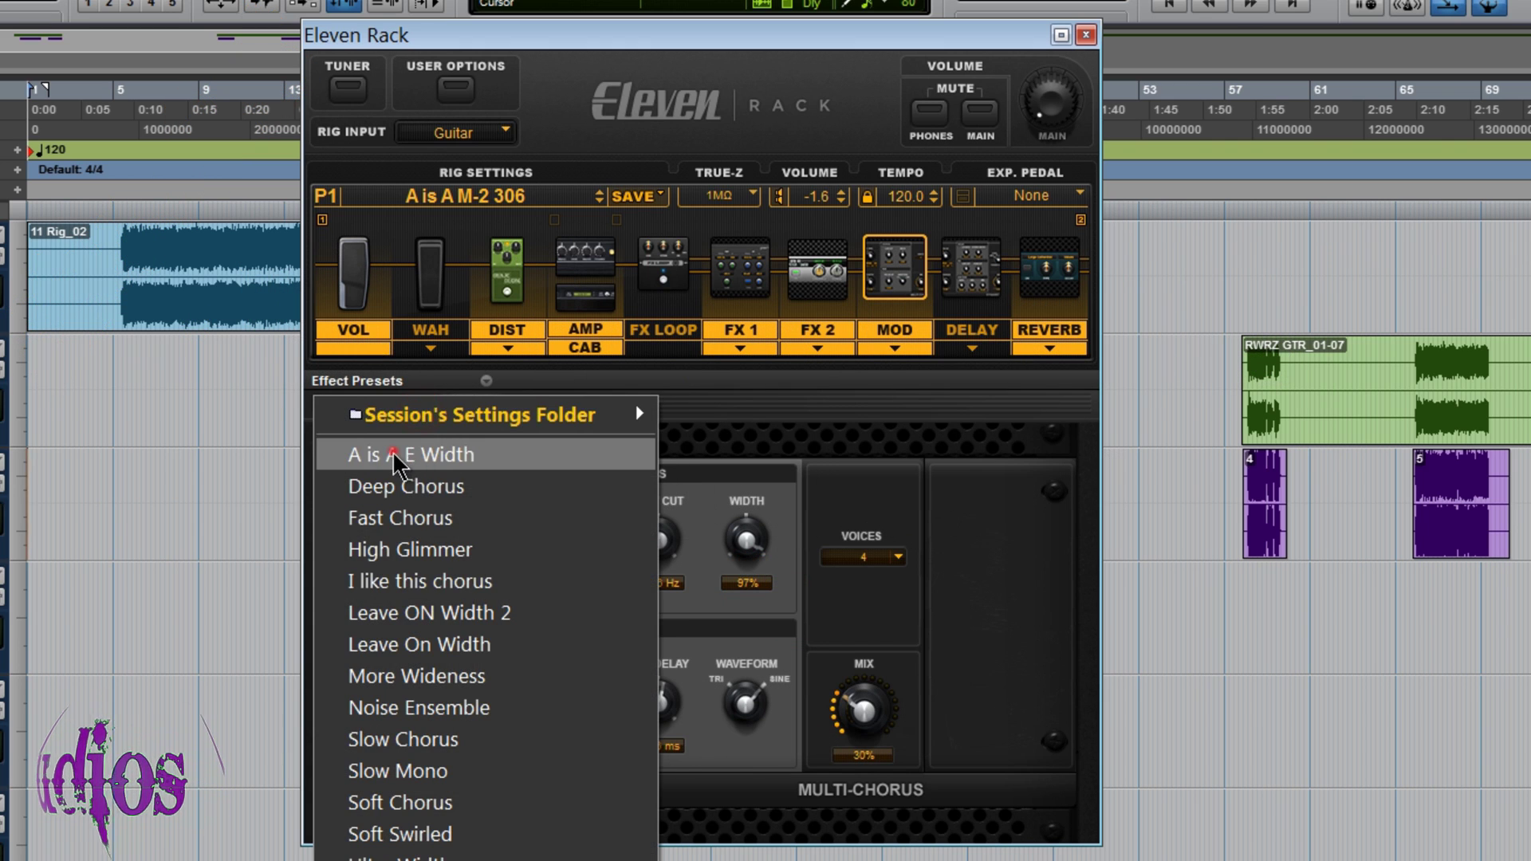
click(369, 550)
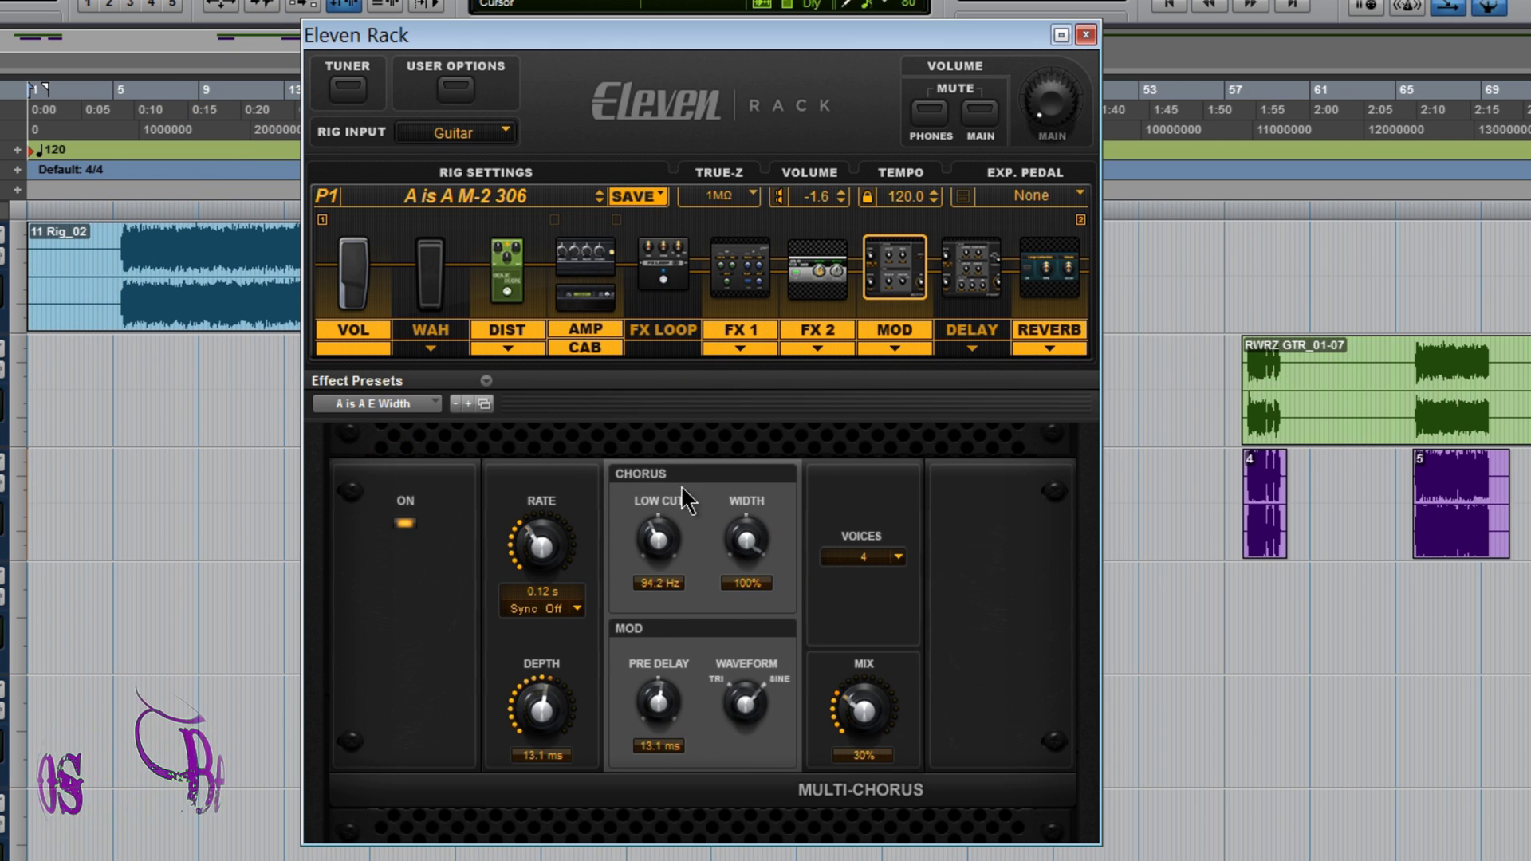
click(483, 380)
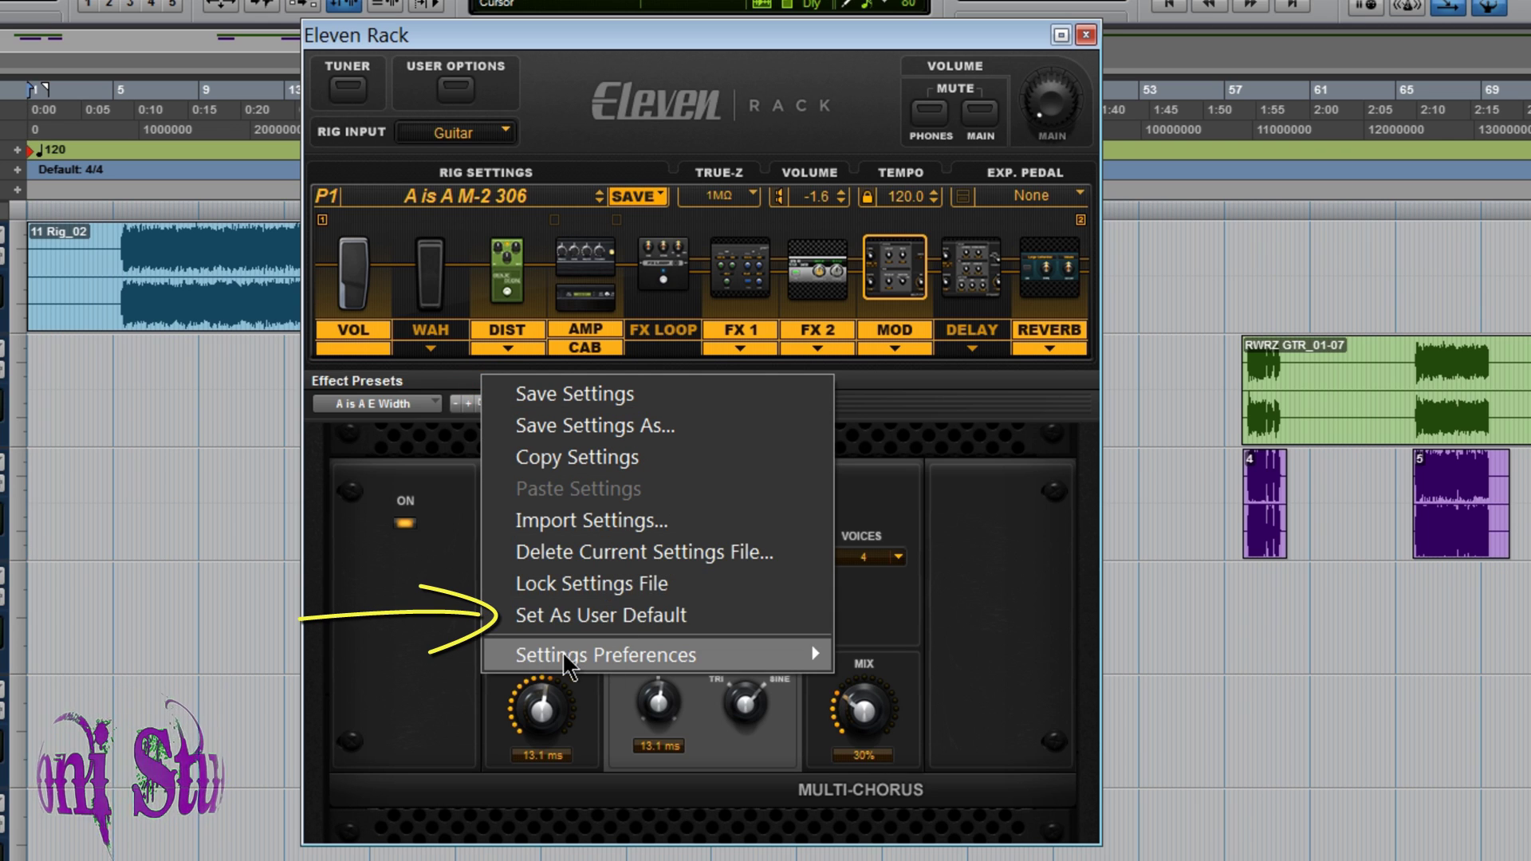
mouse_move(567, 660)
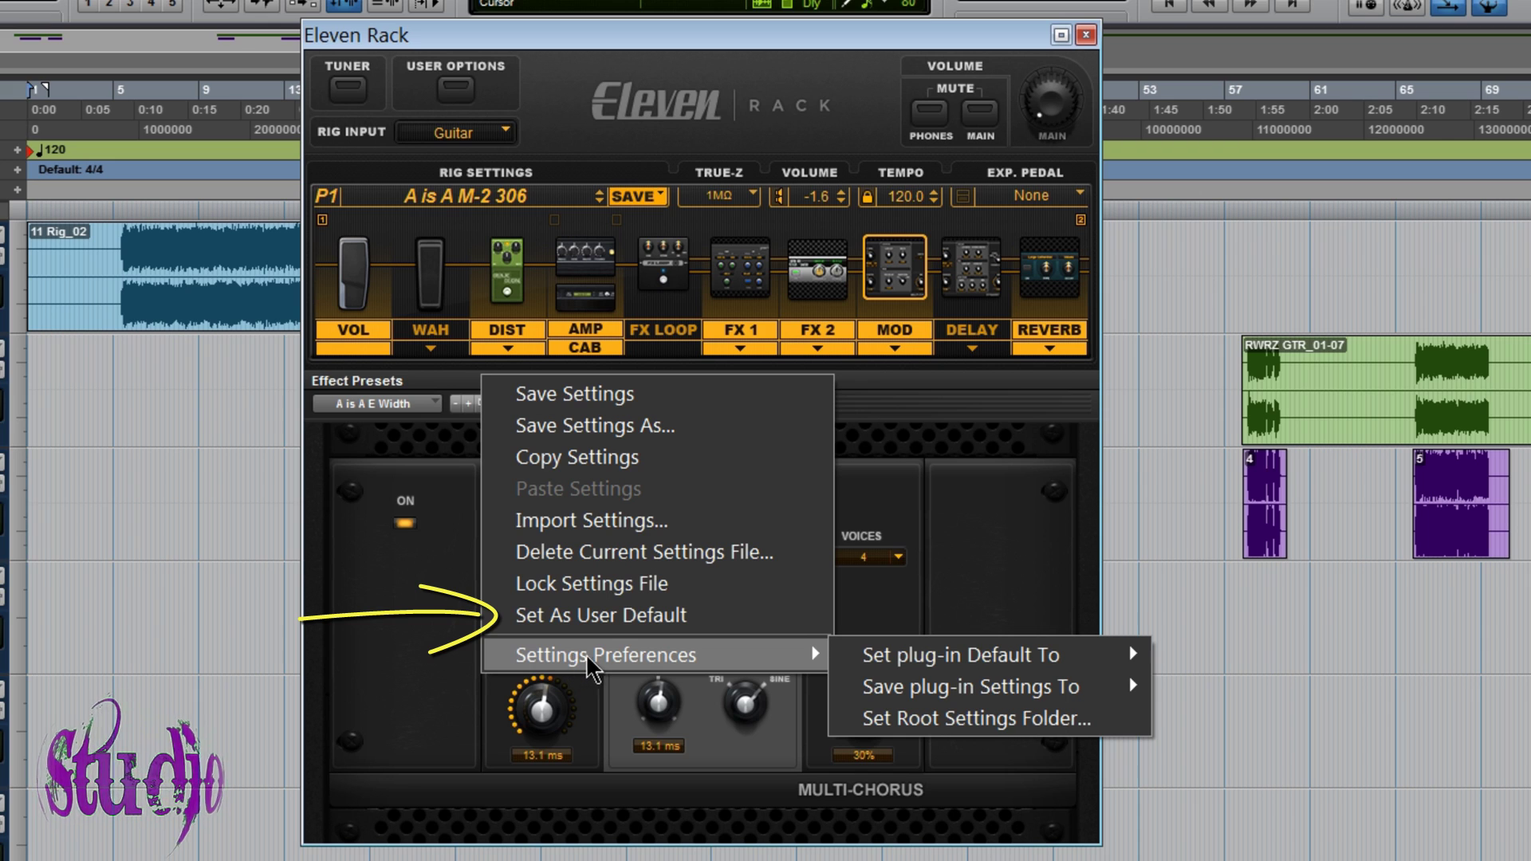
mouse_move(943, 662)
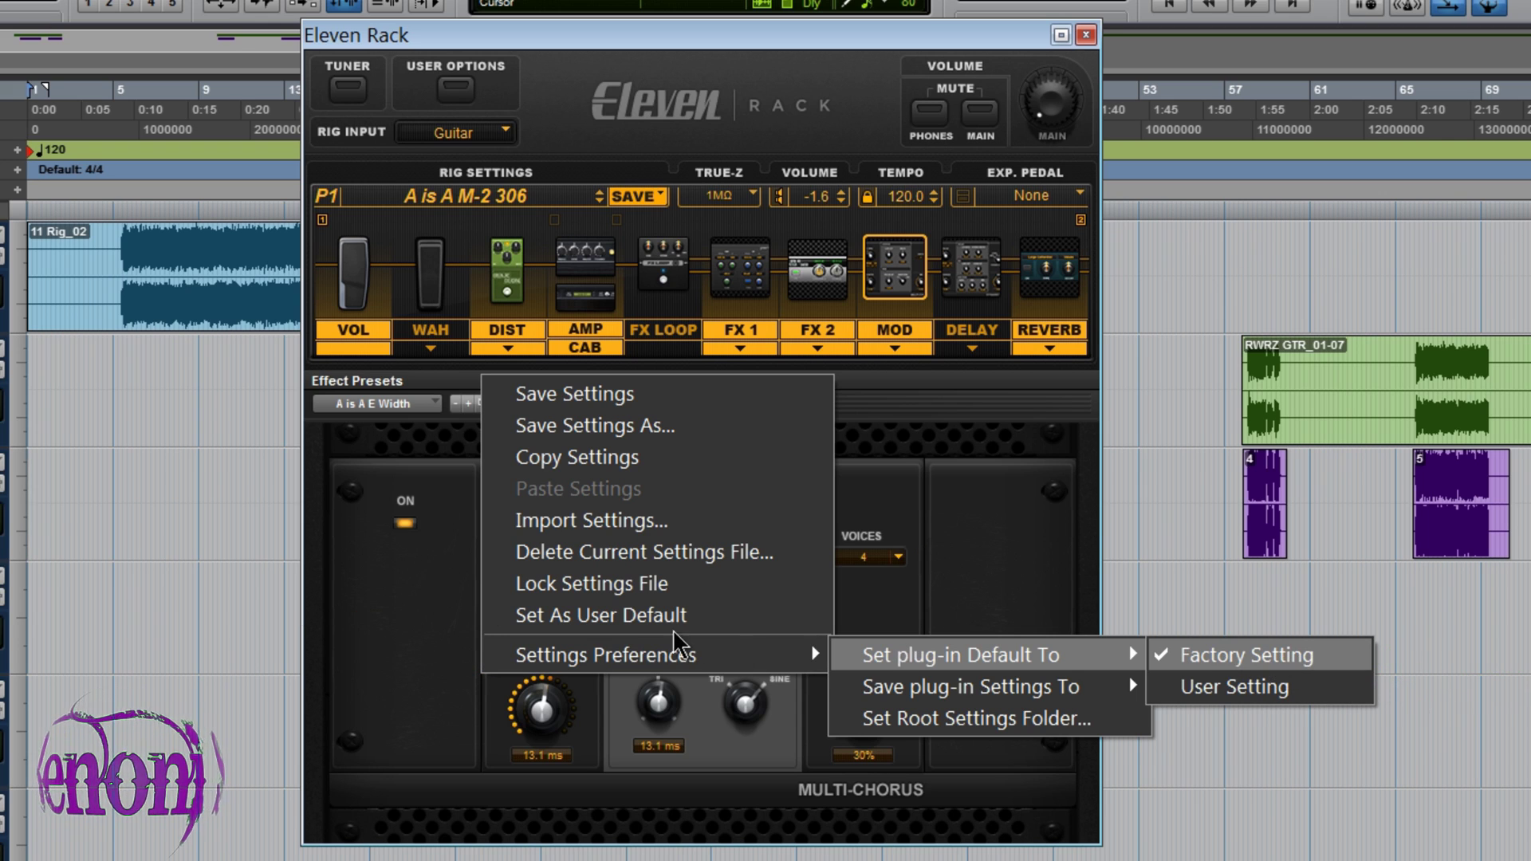
click(453, 608)
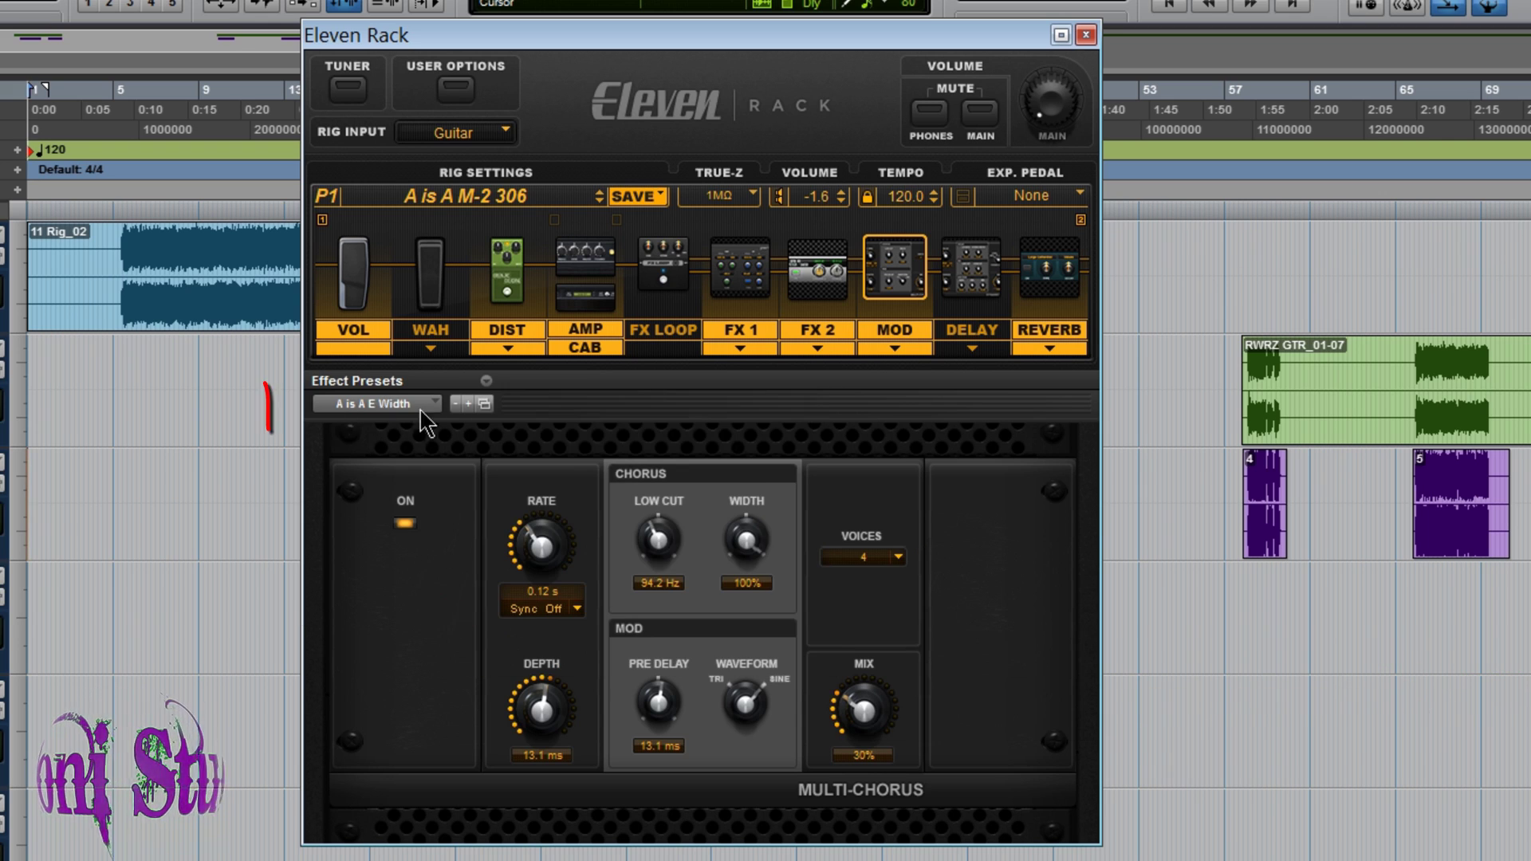
- Save A is A E Width as the chorus user default and reload MultiChorus to test it
click(485, 380)
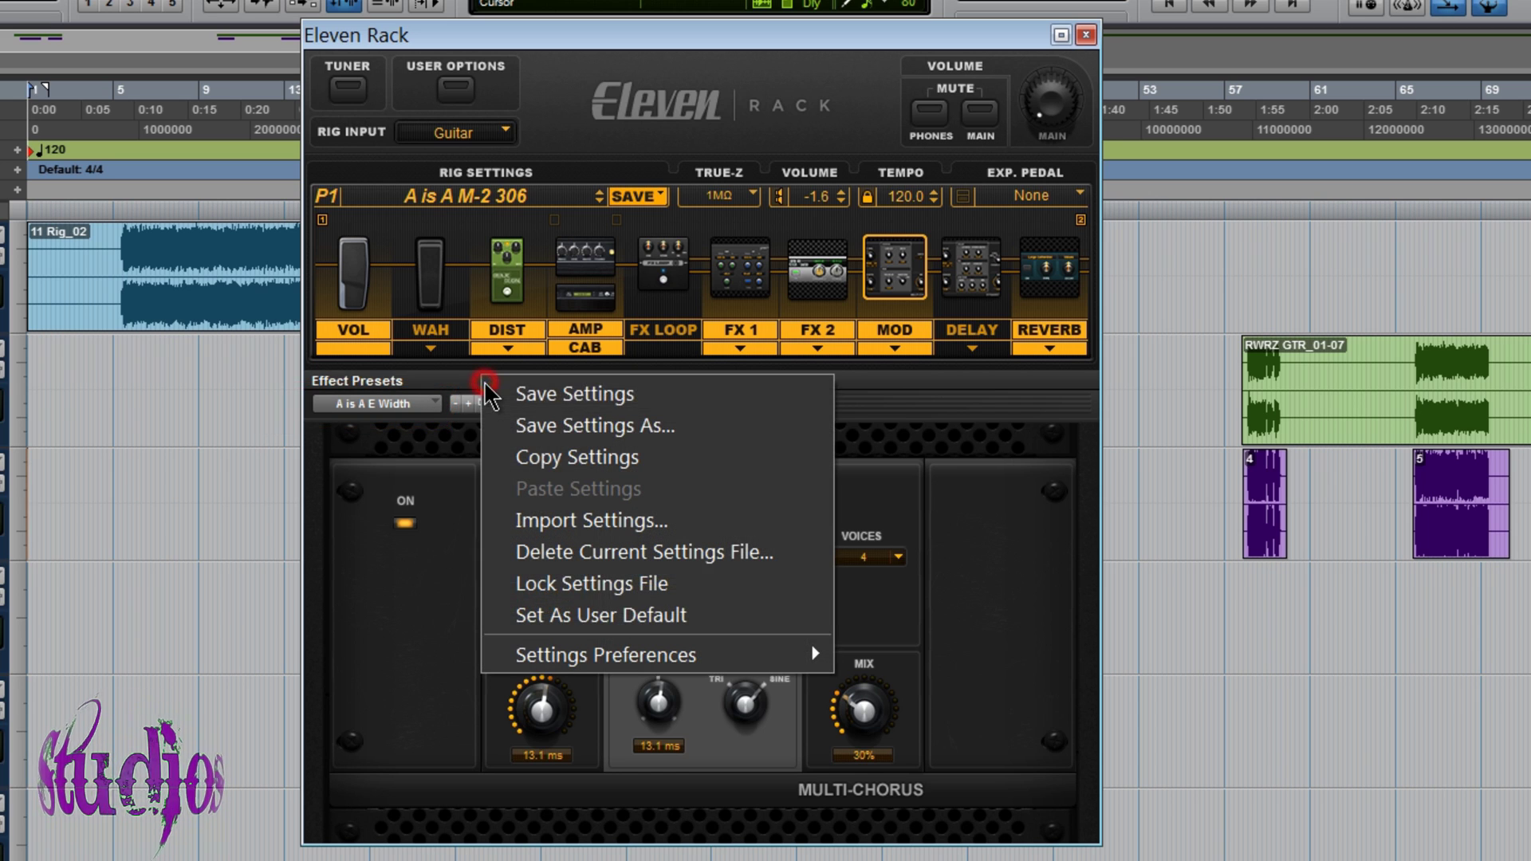
click(545, 615)
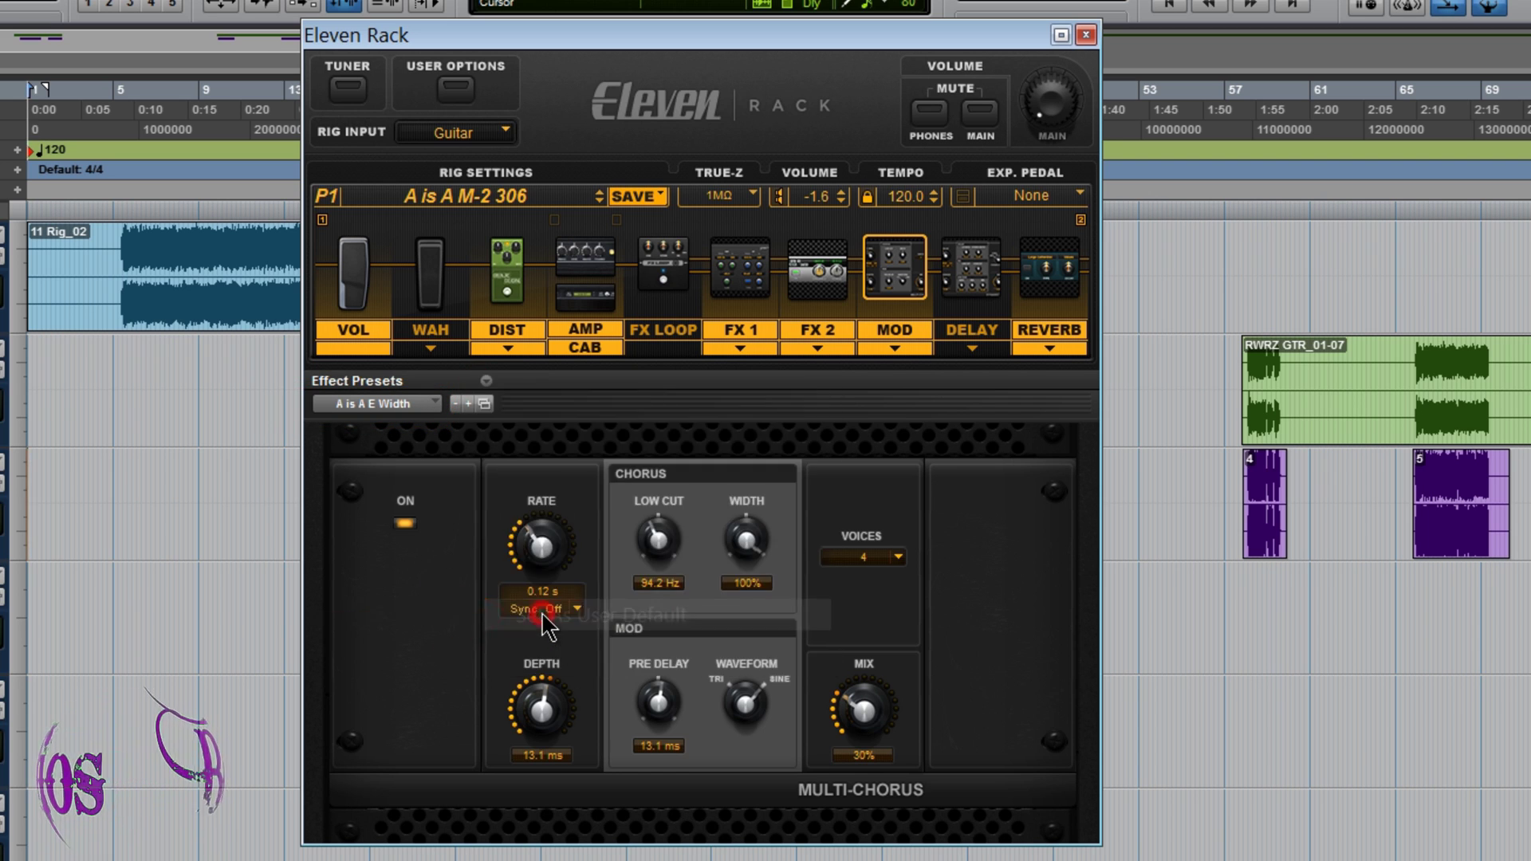
click(890, 348)
click(897, 424)
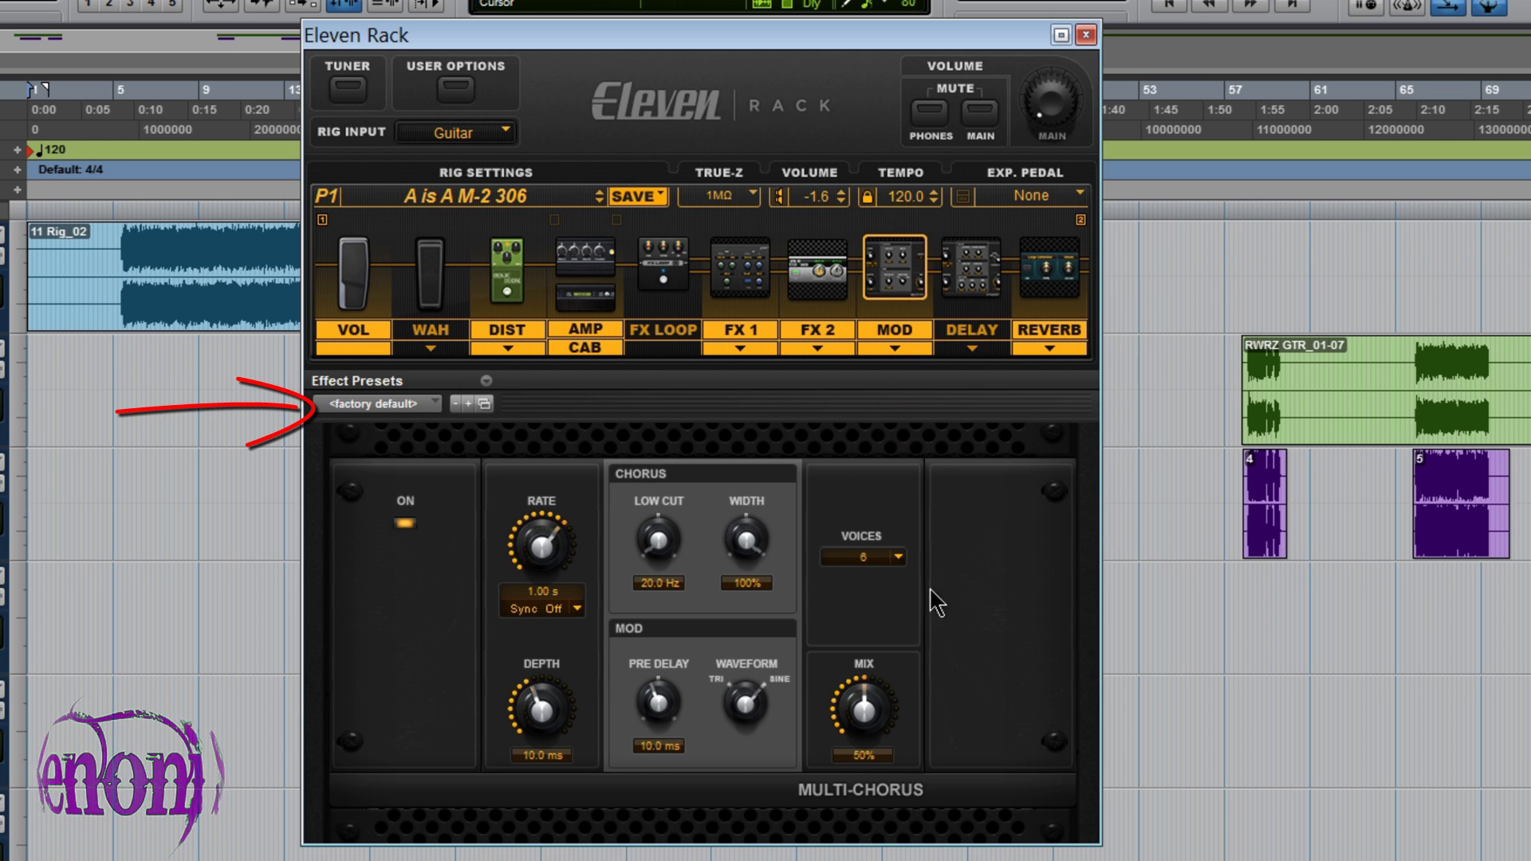
- Reload the Dyn3 Compressor in FX 2, then return to the MOD chorus's preset settings
click(813, 299)
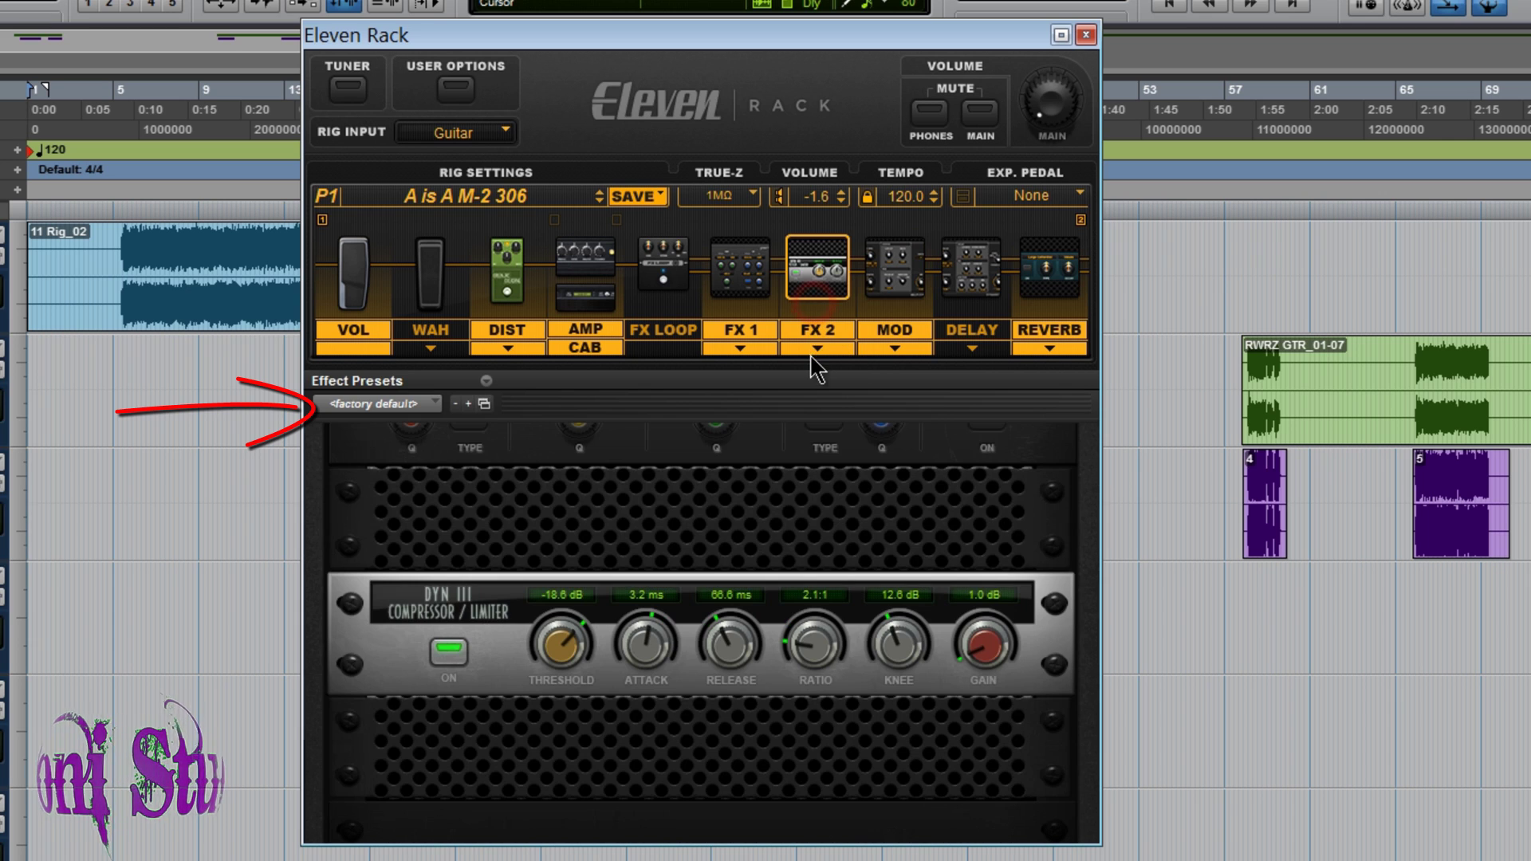
click(810, 354)
click(826, 394)
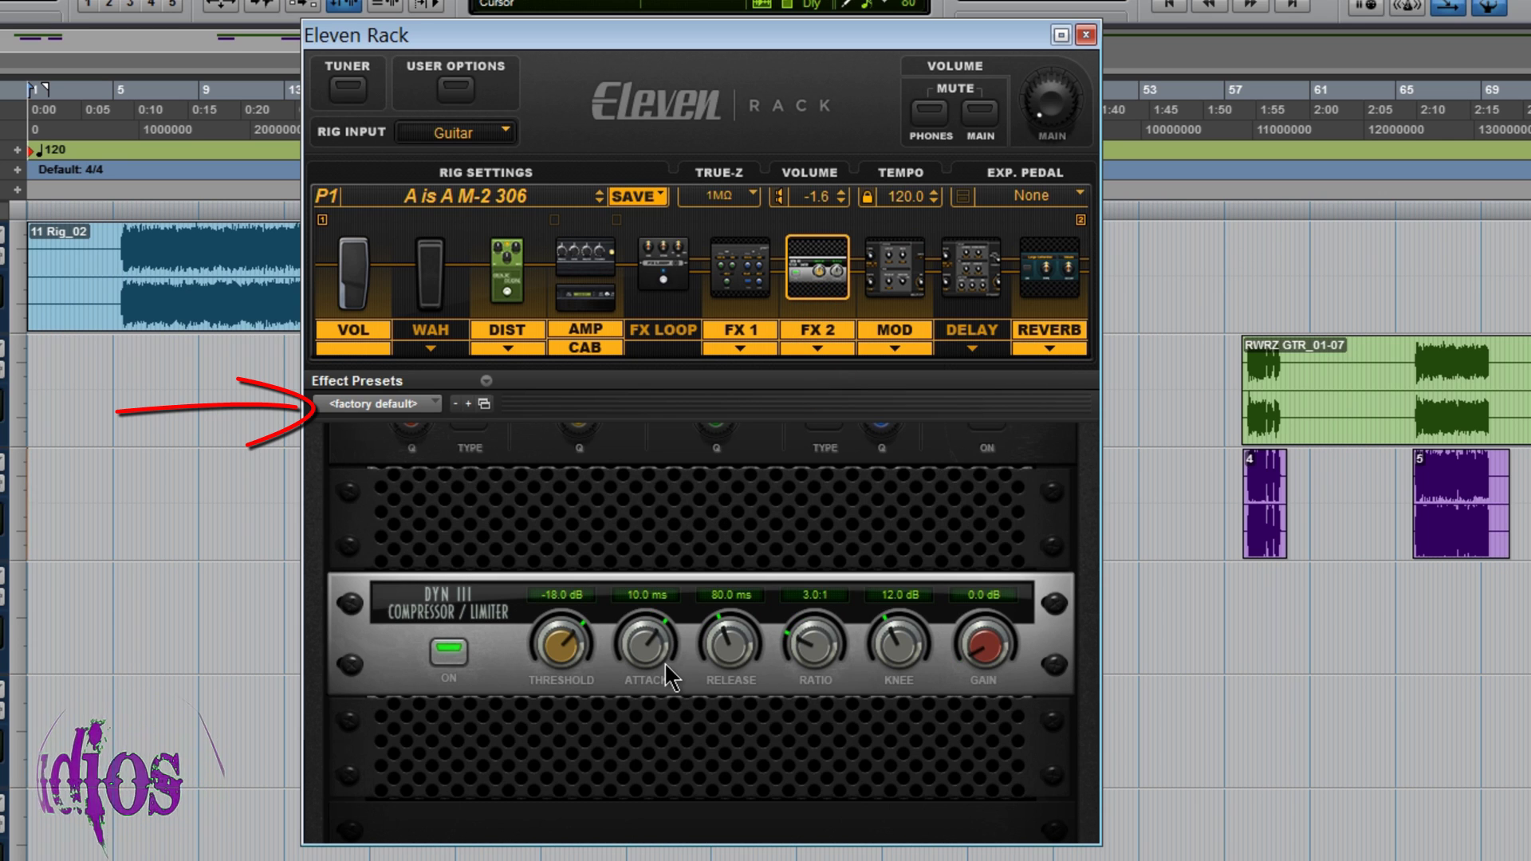
click(884, 294)
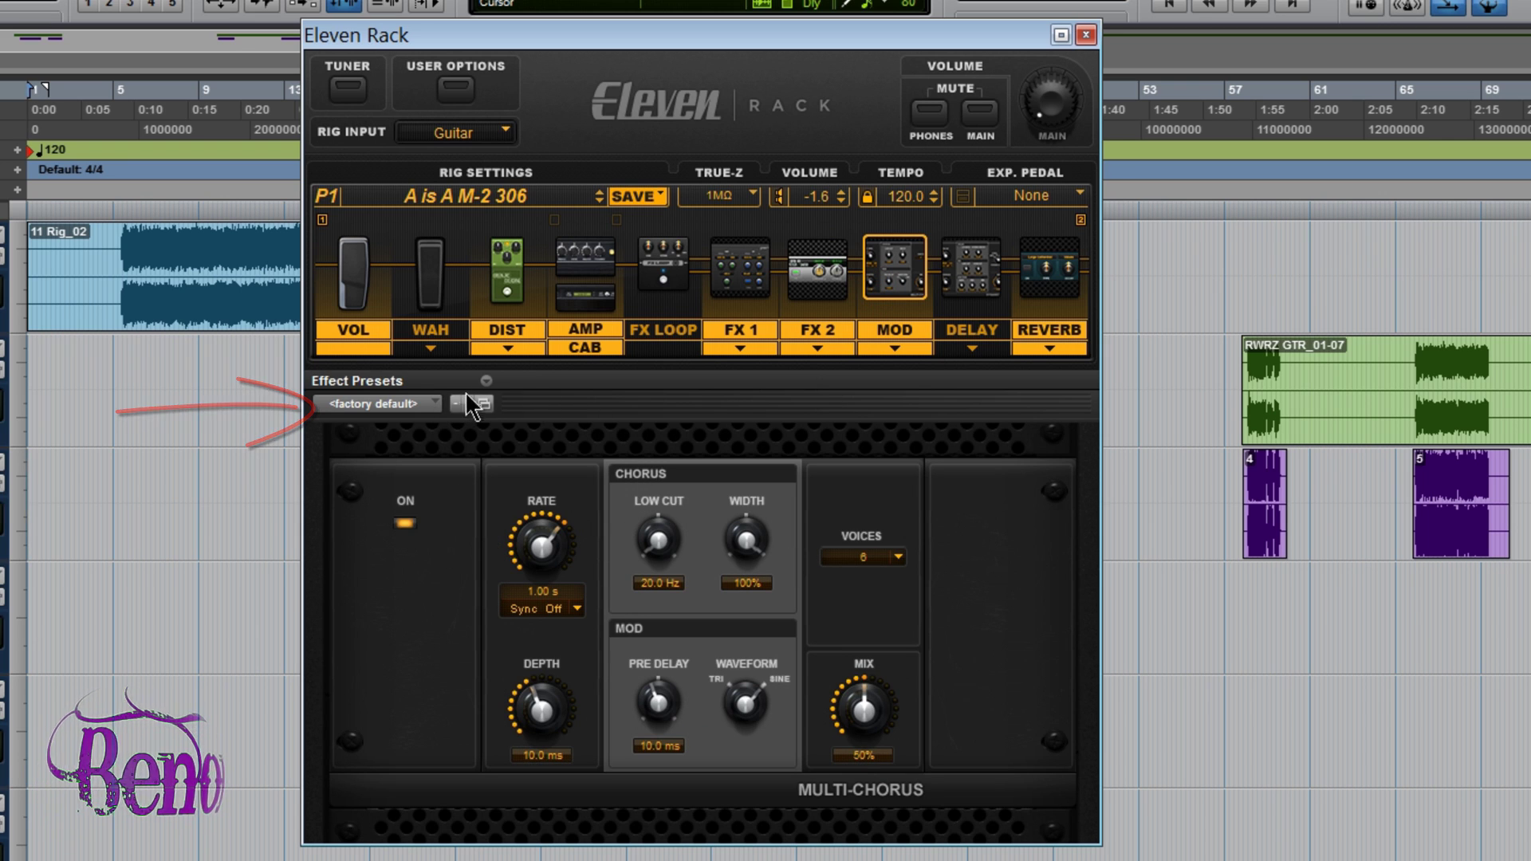
click(486, 381)
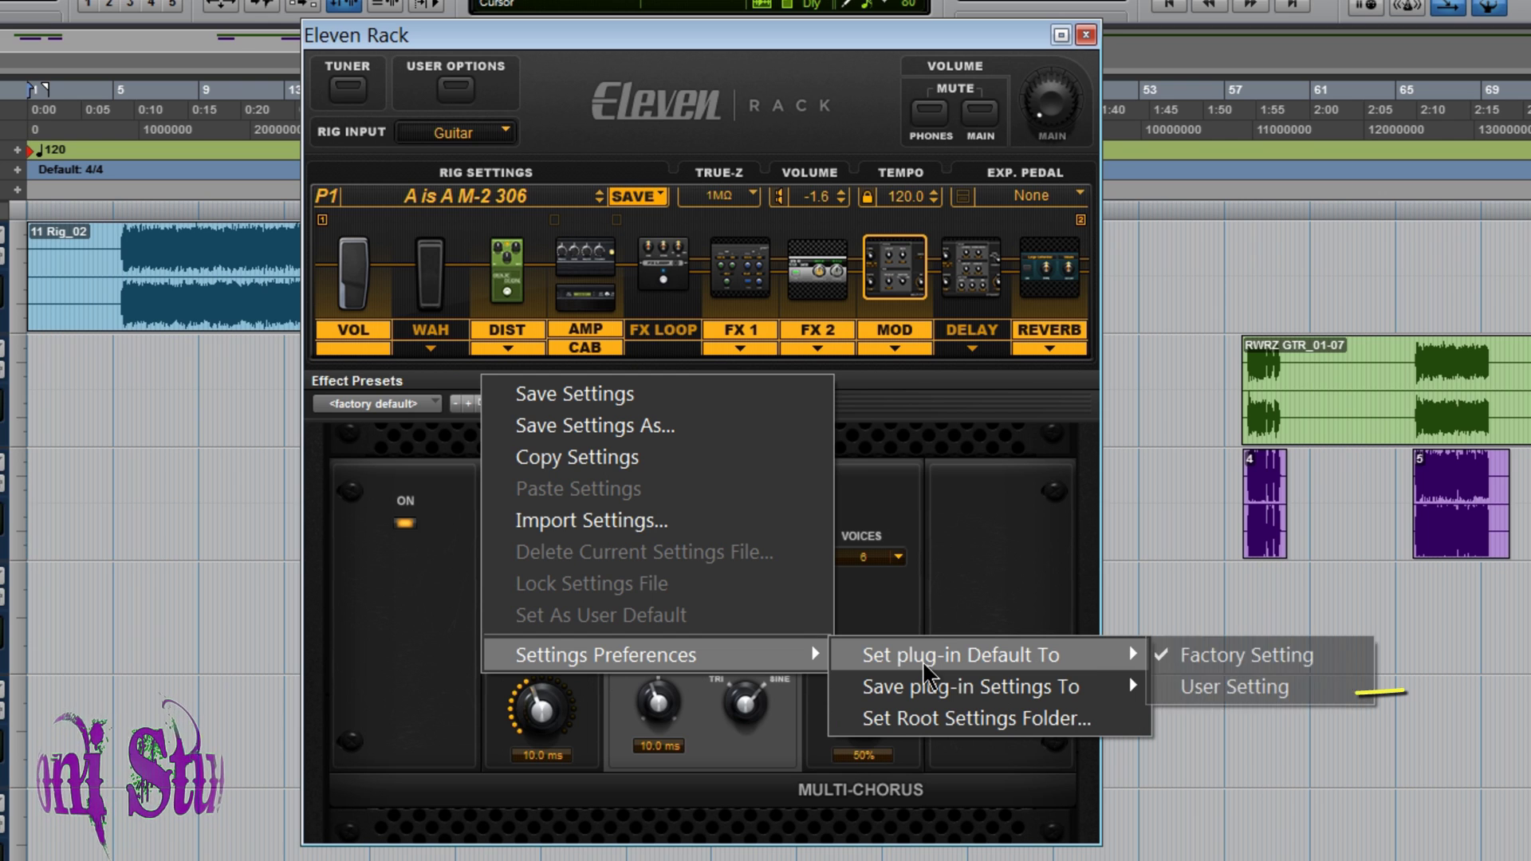
- Set the plug-in default to User Setting and reload MultiChorus, which now opens at A is A E Width
click(1208, 686)
click(903, 351)
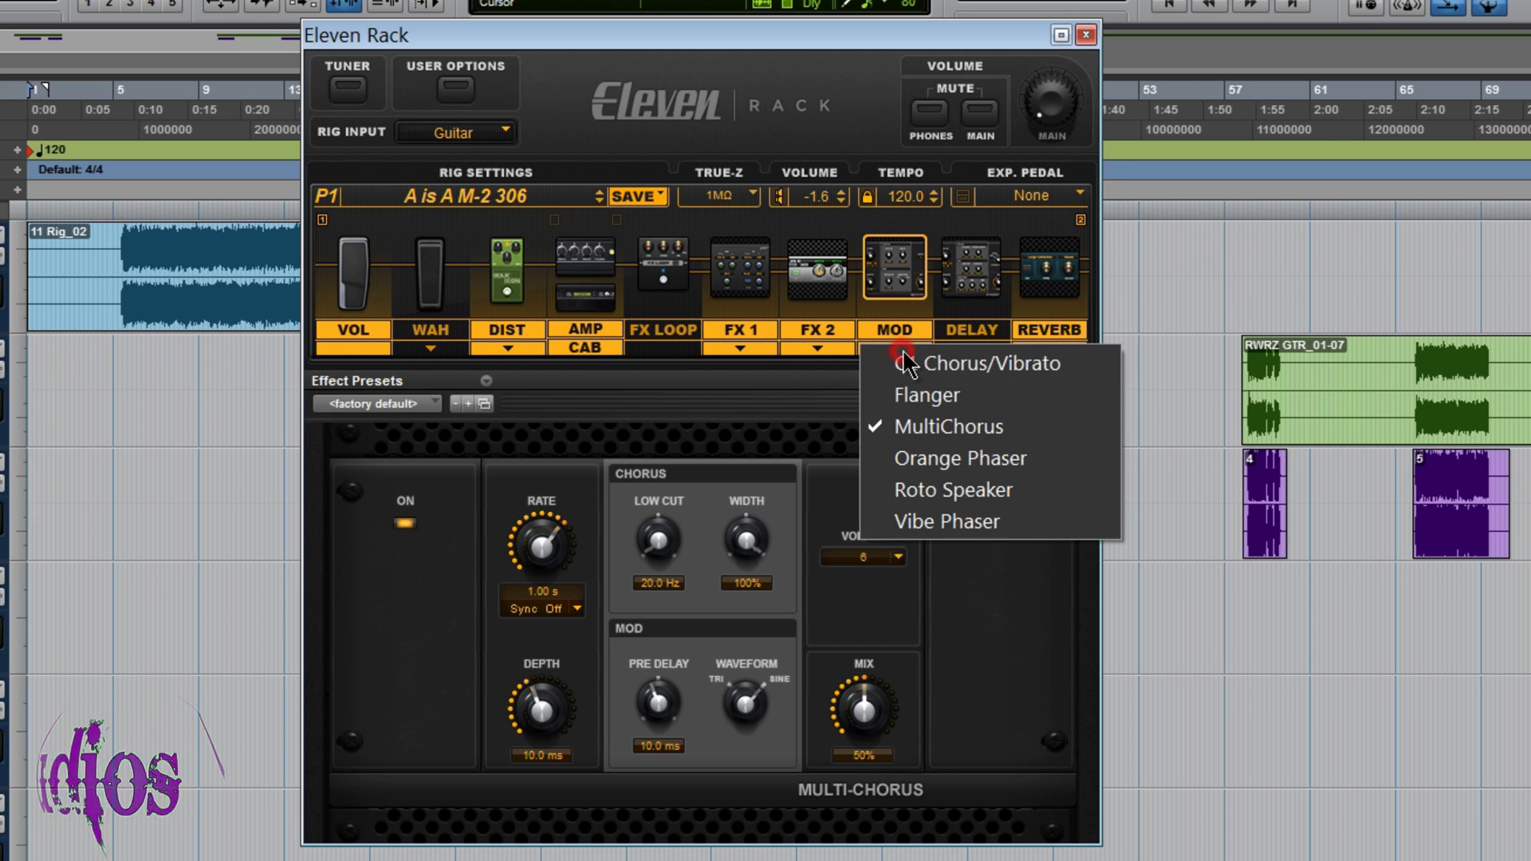
click(931, 429)
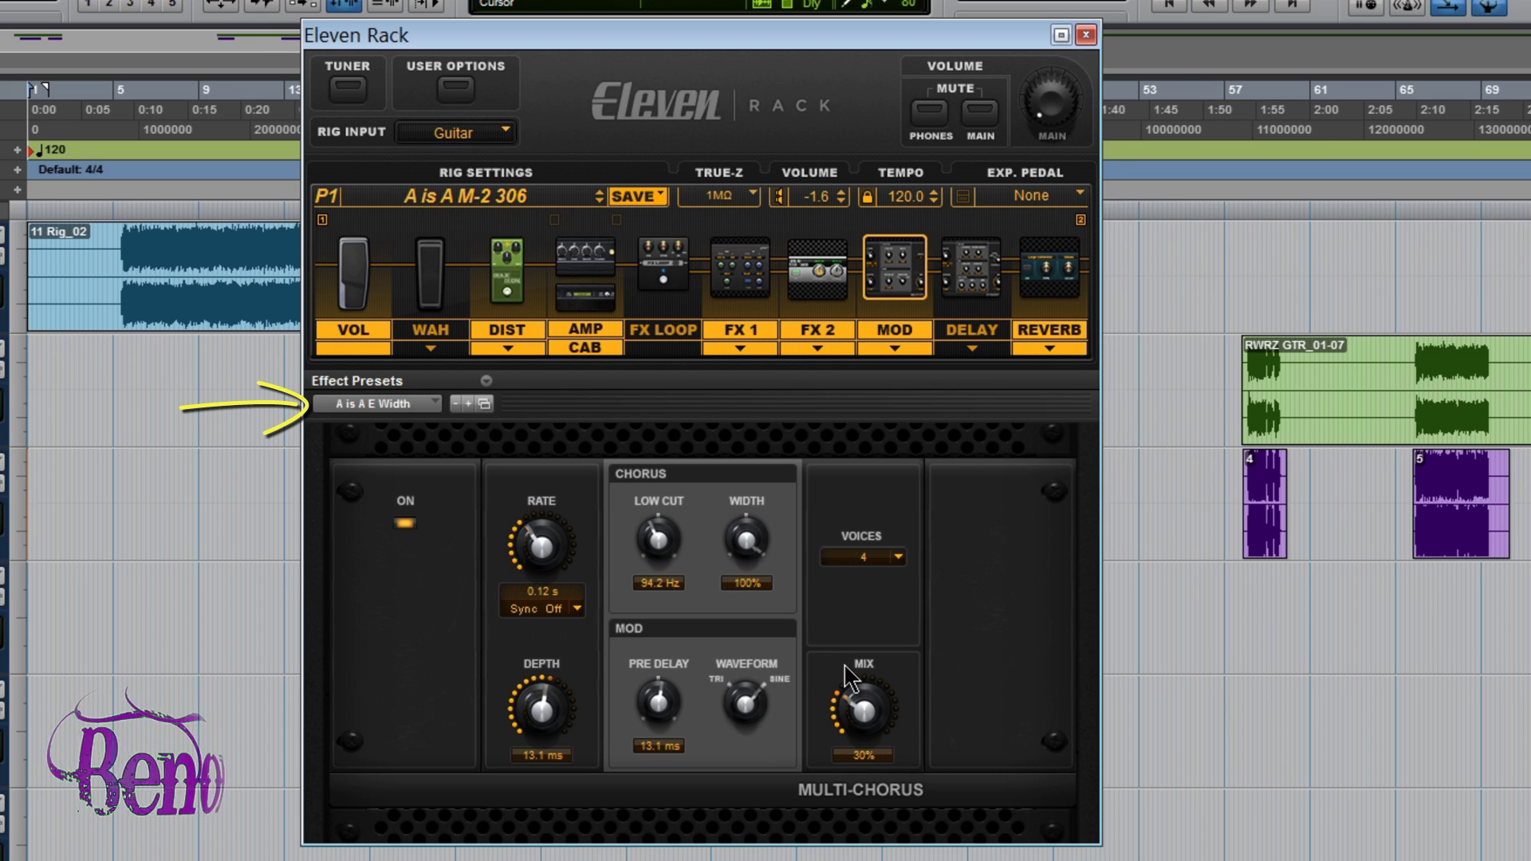
click(484, 404)
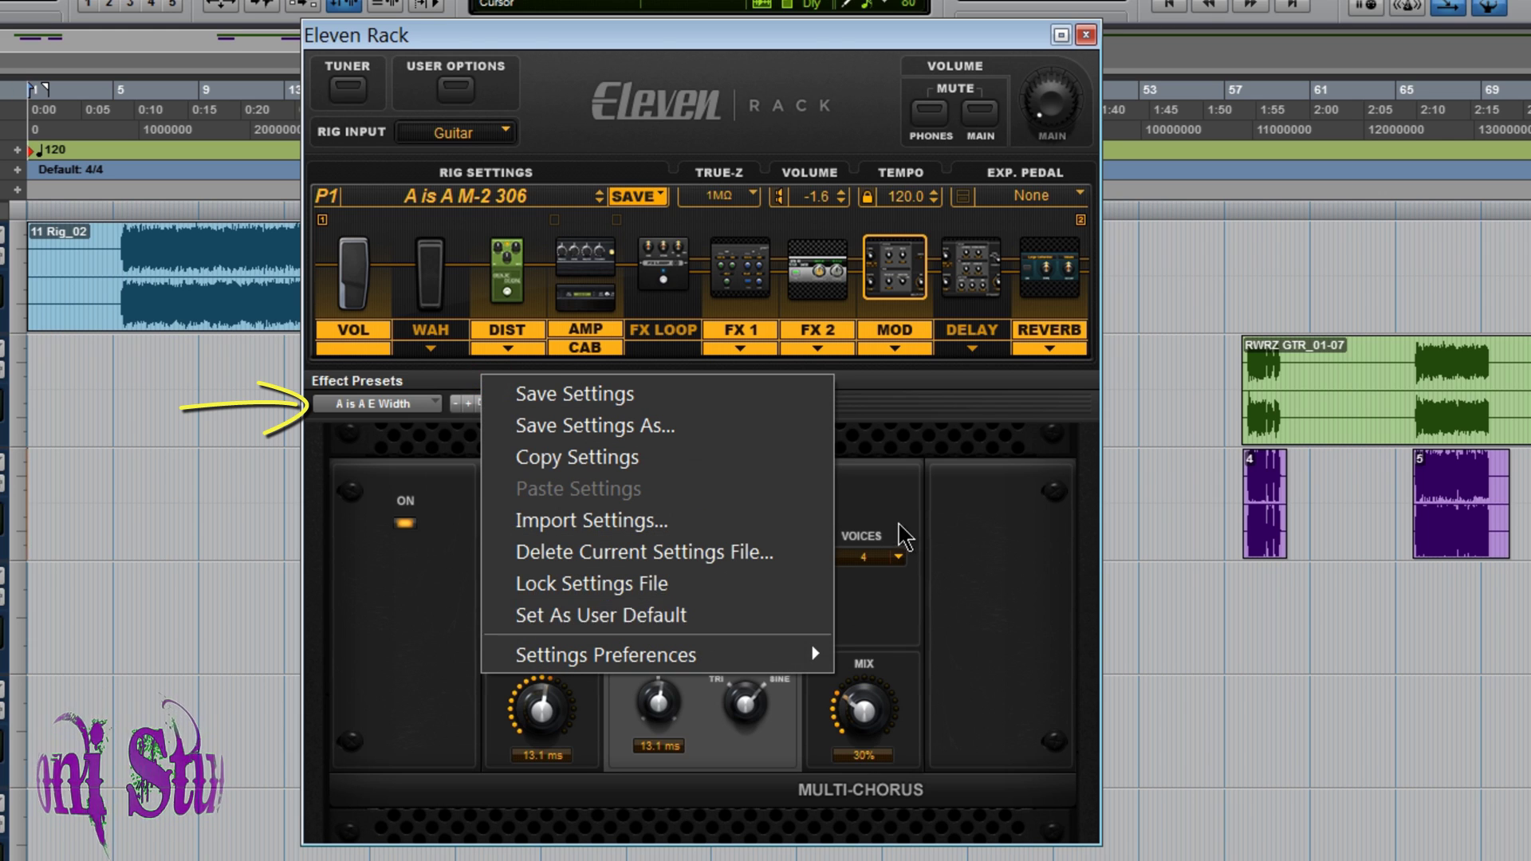
click(783, 362)
- Load rig User > B > Bogner XTC Red 3 and reselect MultiChorus to confirm it opens at A is A E Width
click(558, 196)
mouse_move(590, 206)
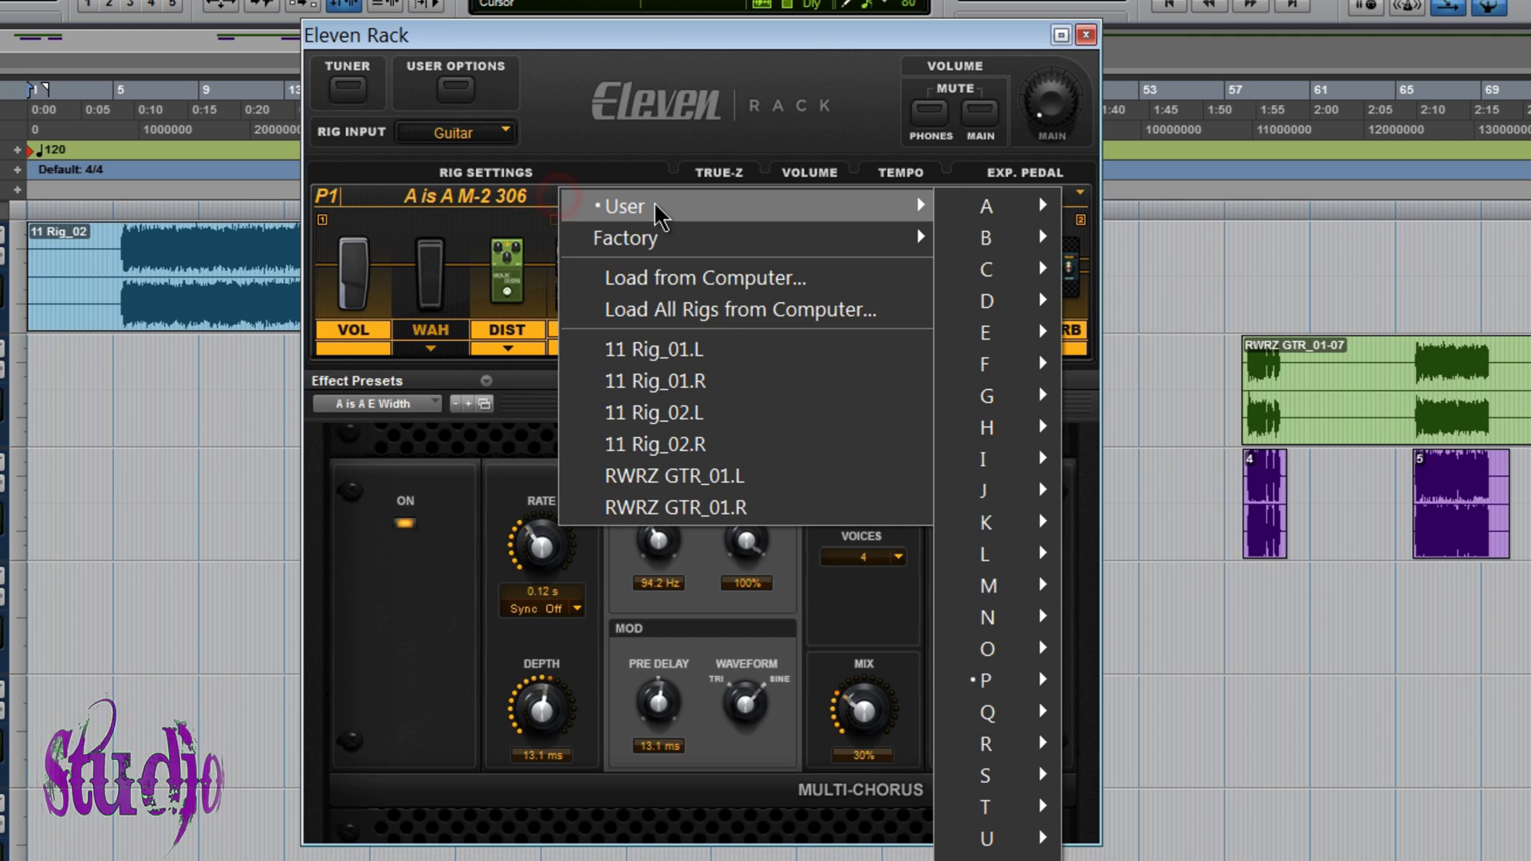
mouse_move(1027, 244)
click(1180, 238)
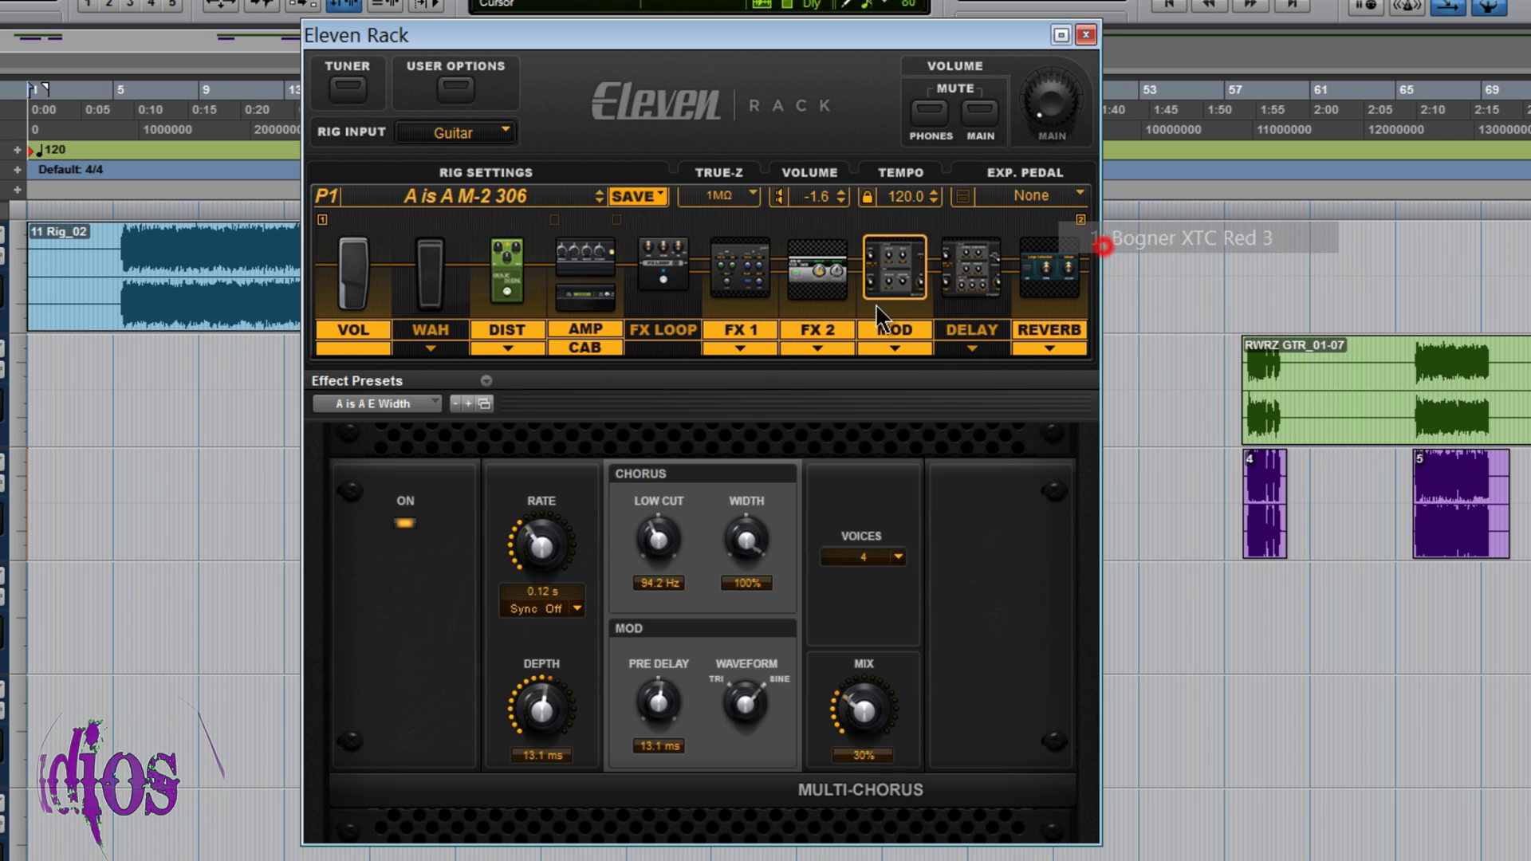
click(905, 351)
click(917, 425)
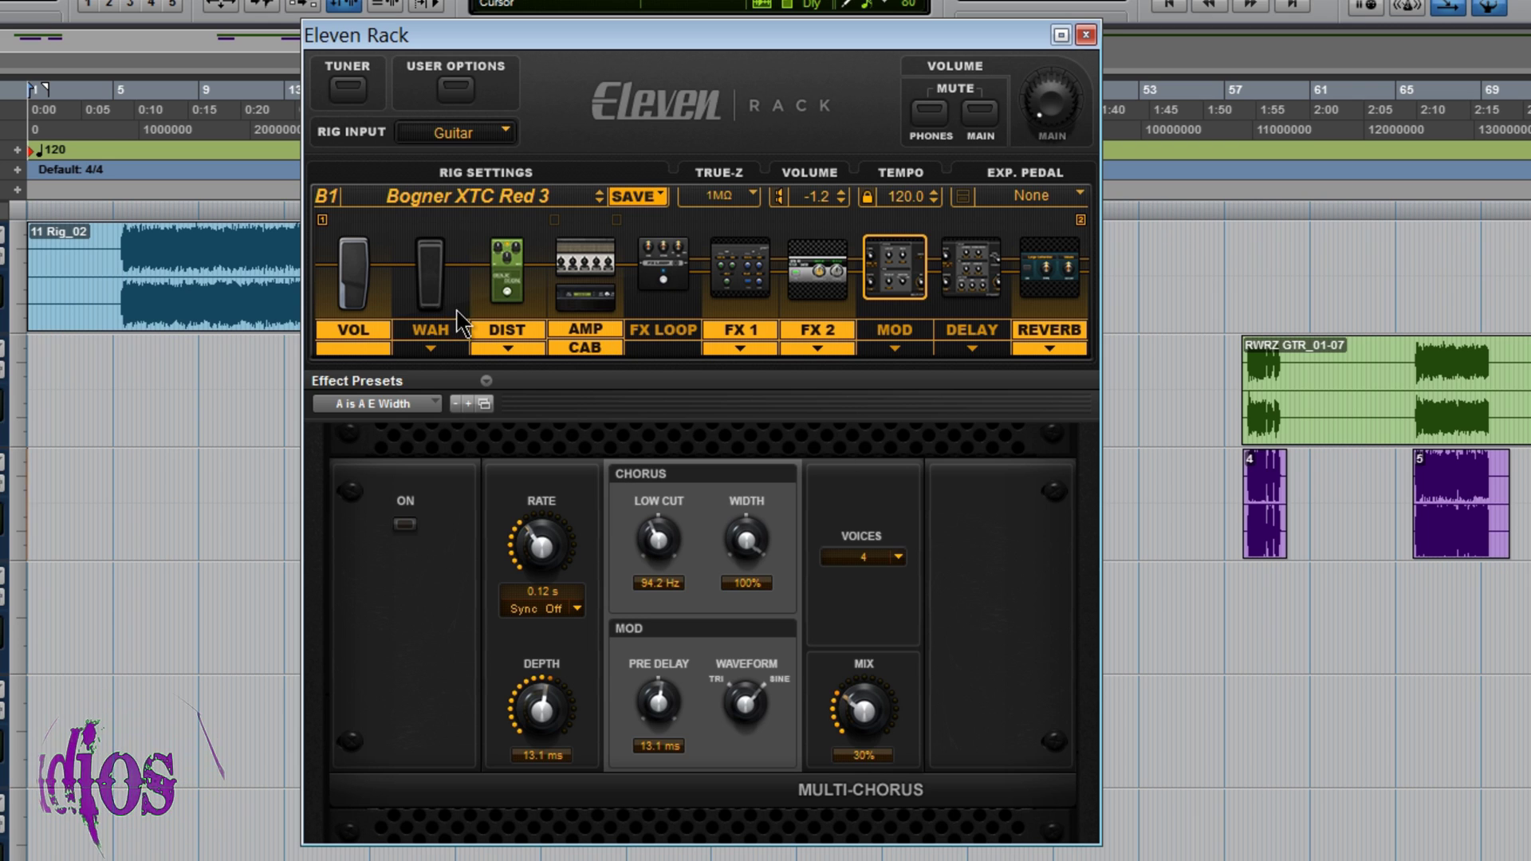
- Reload the Green JRC Overdrive in DIST, lowering the drive and raising tone and LEVEL
click(509, 292)
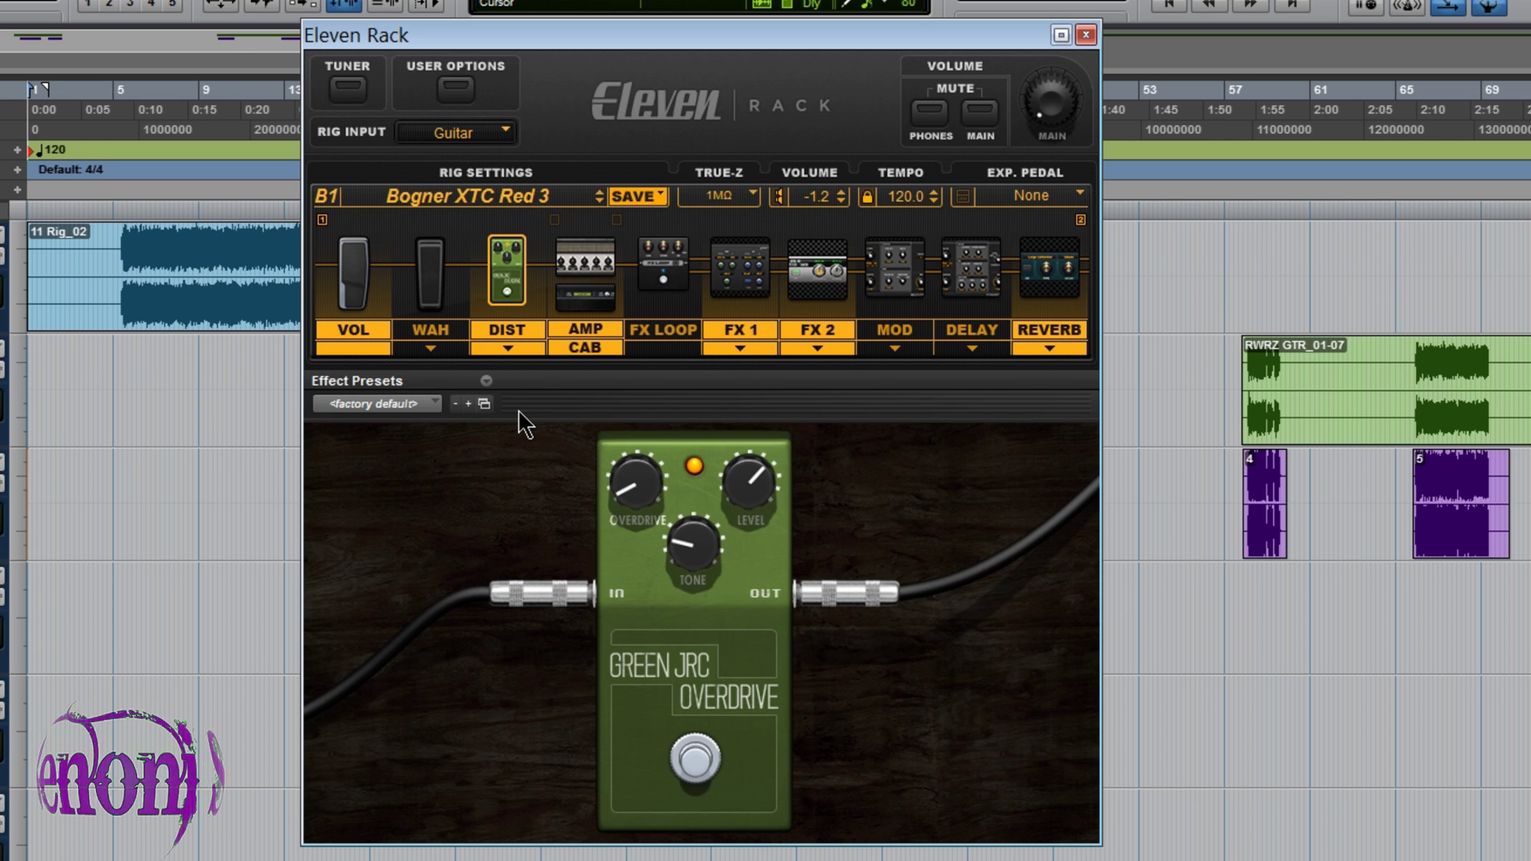
click(524, 349)
click(538, 423)
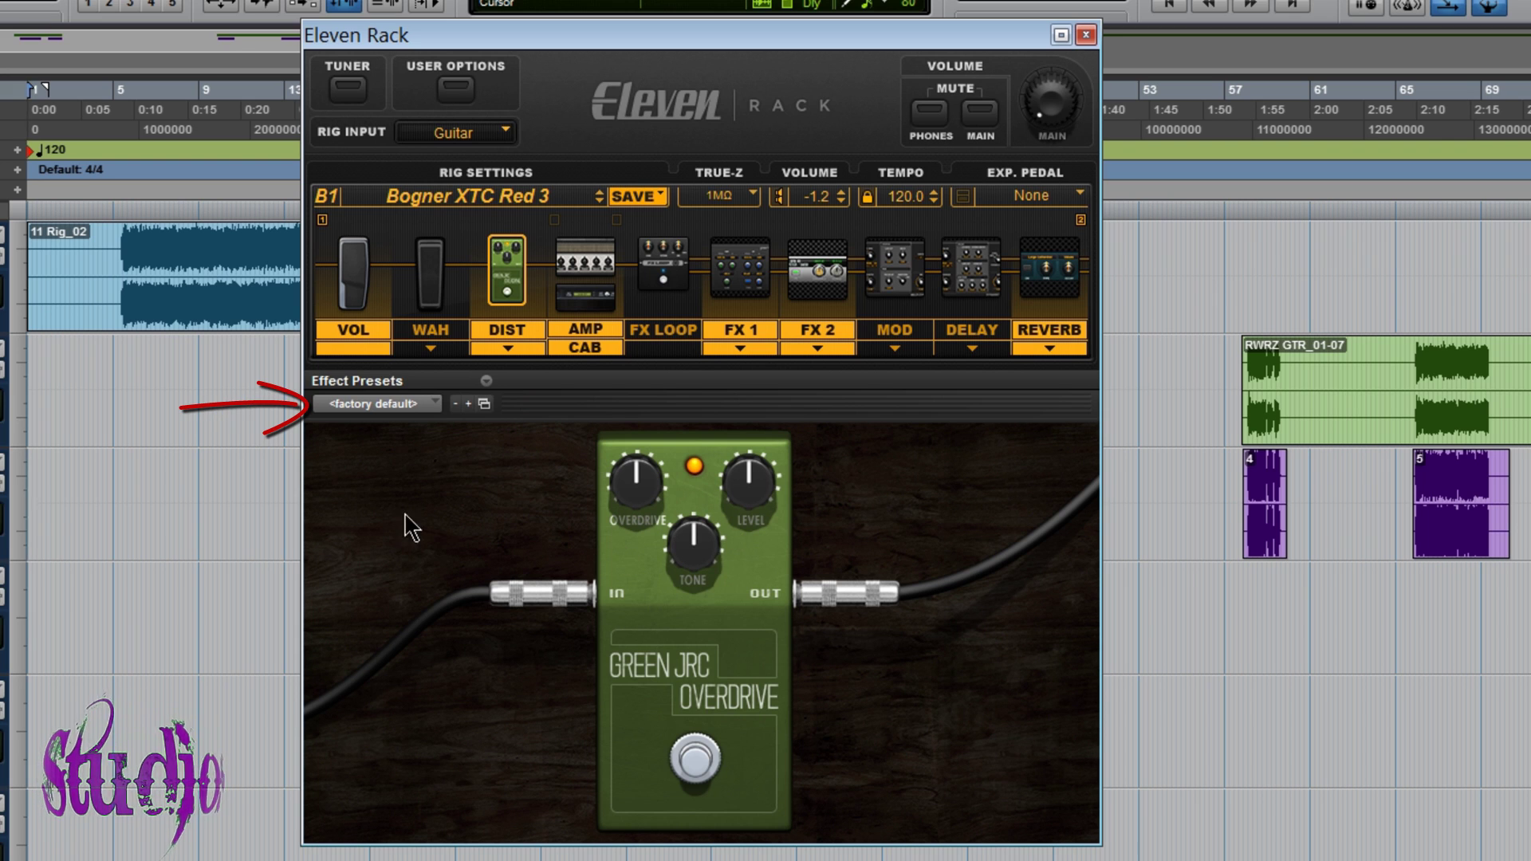
drag(638, 482, 710, 548)
drag(758, 420, 760, 407)
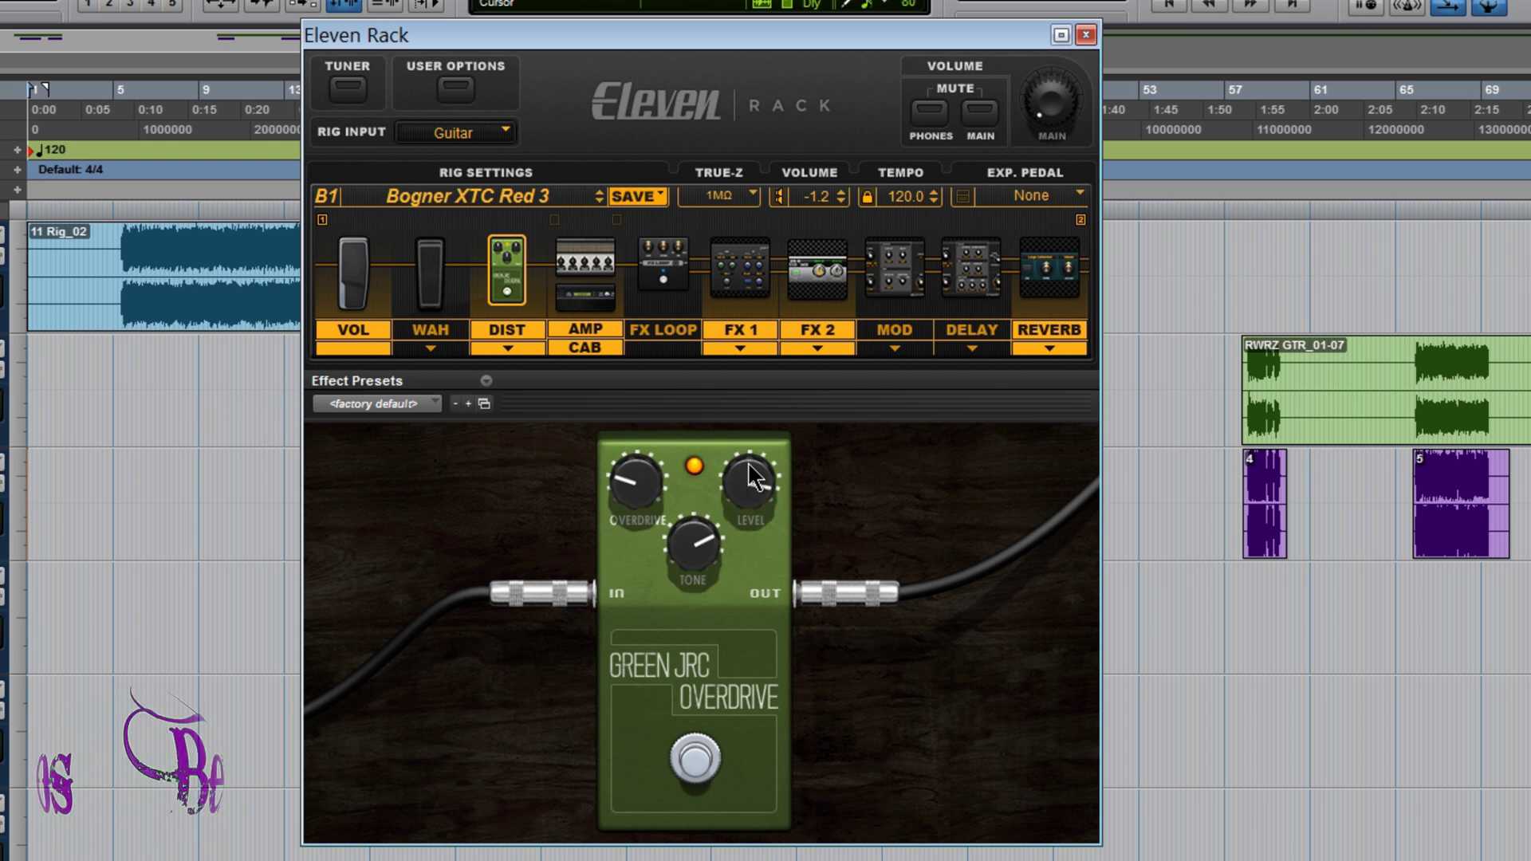
- Save the overdrive settings as a new effect preset named Run
click(482, 382)
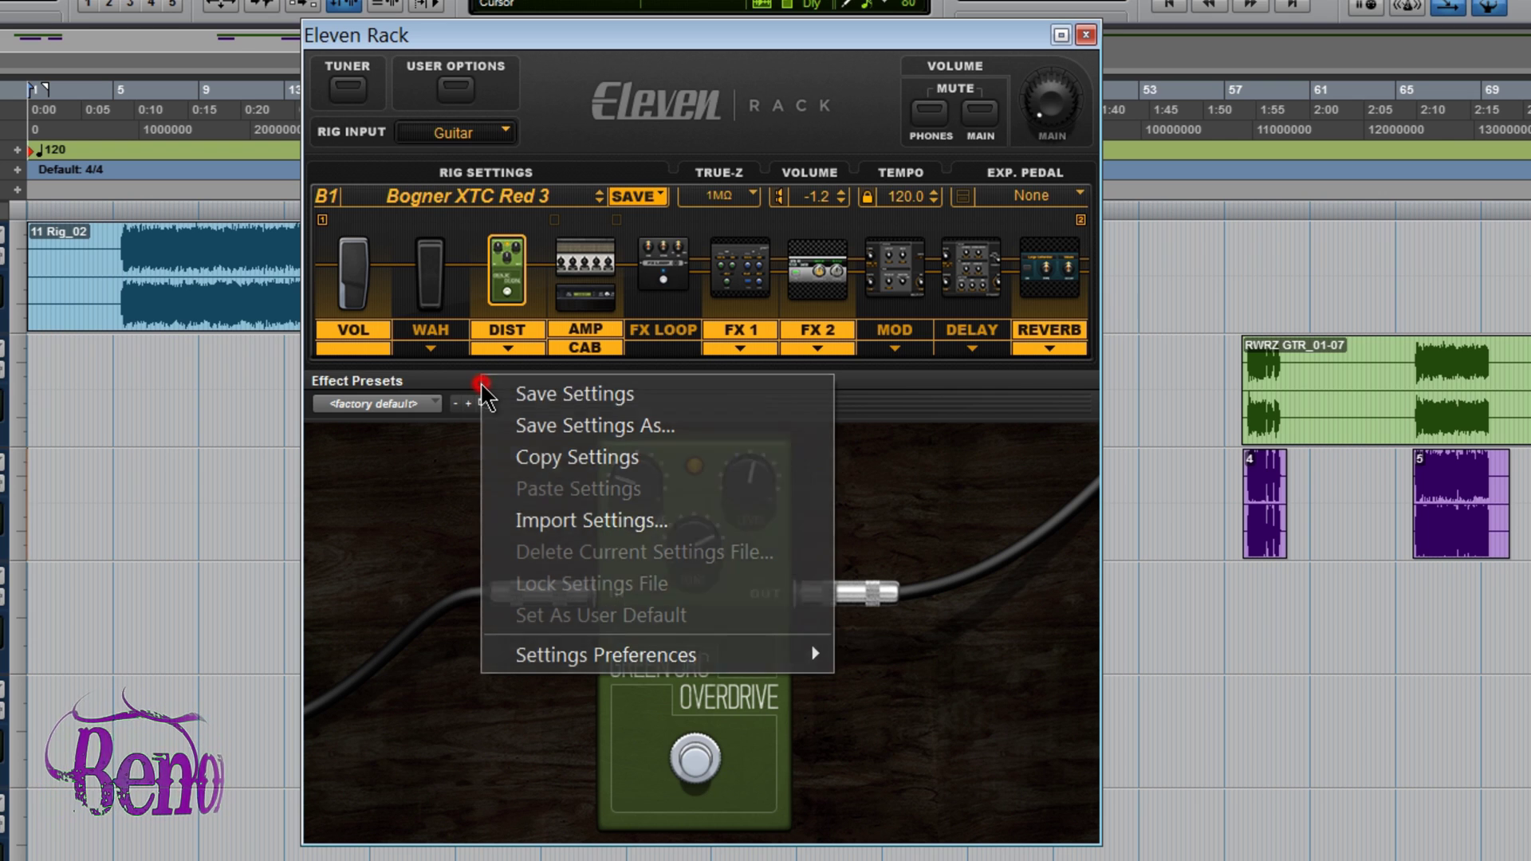
mouse_move(764, 654)
mouse_move(907, 657)
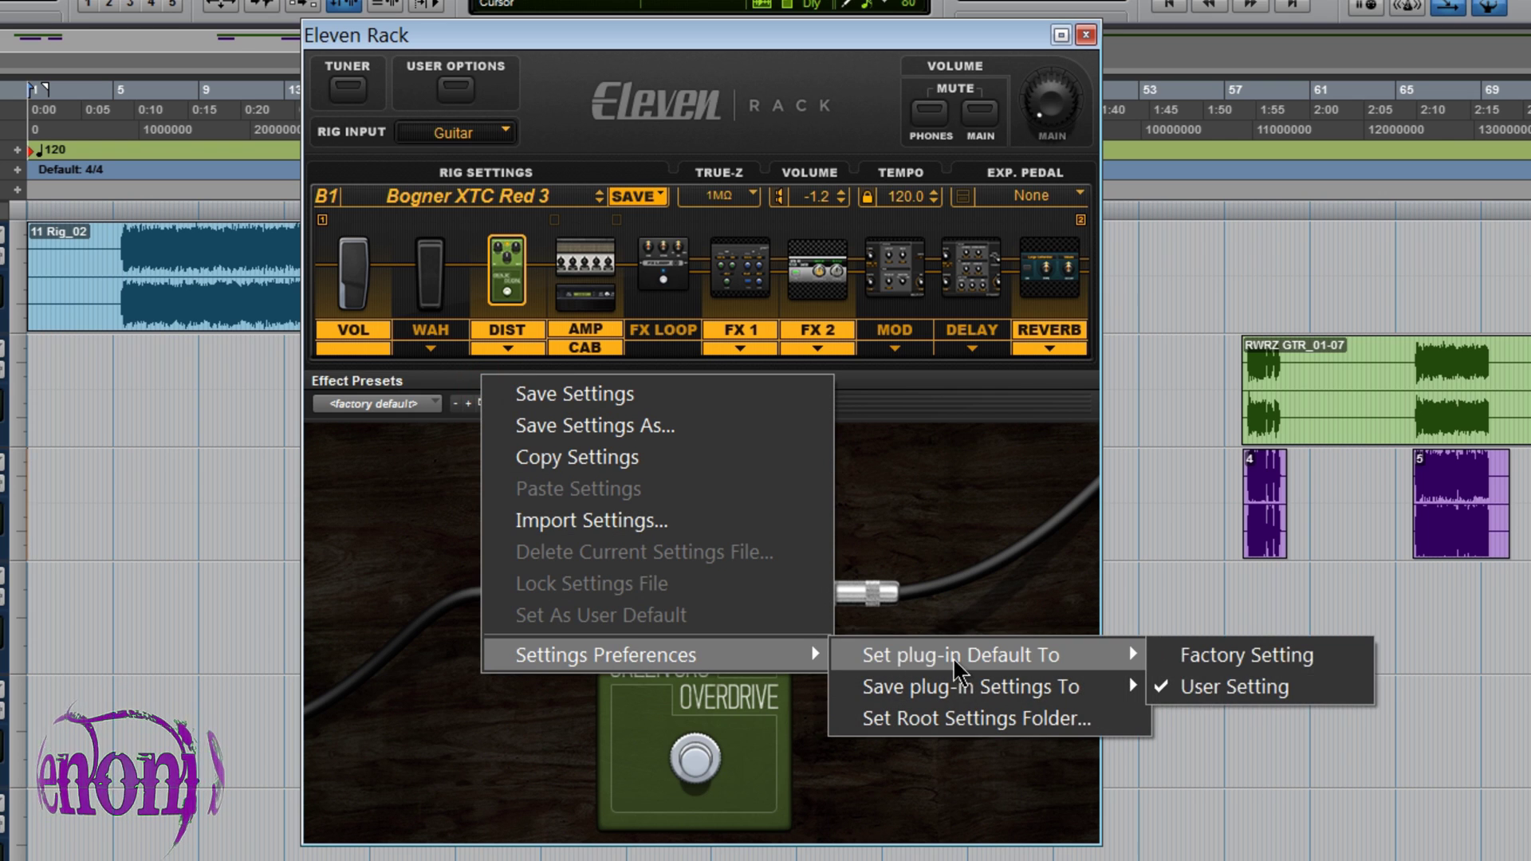
click(1200, 678)
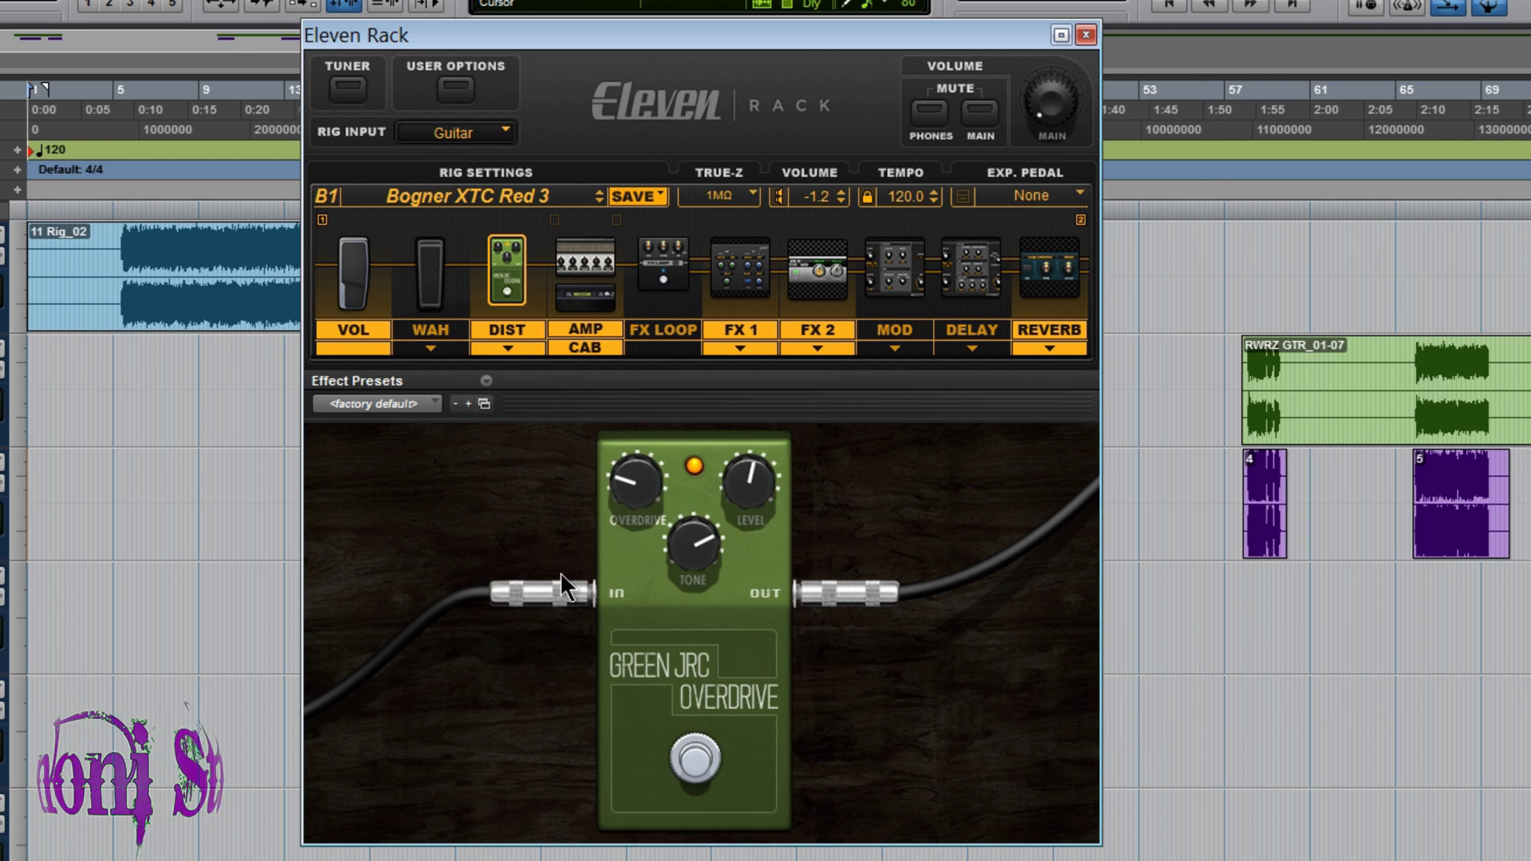
click(485, 381)
click(546, 424)
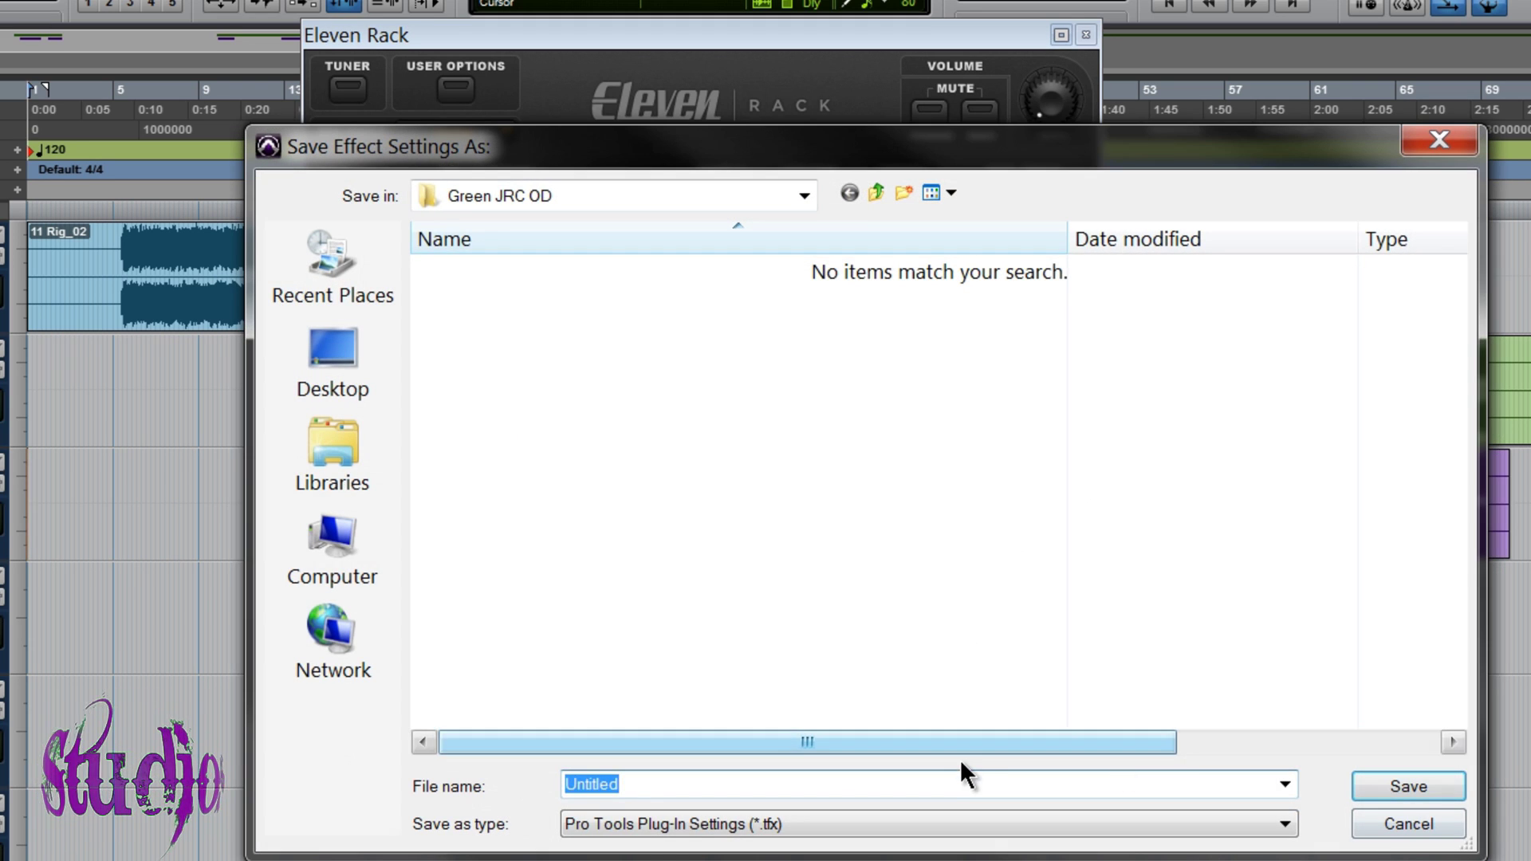
text(Run)
click(1374, 776)
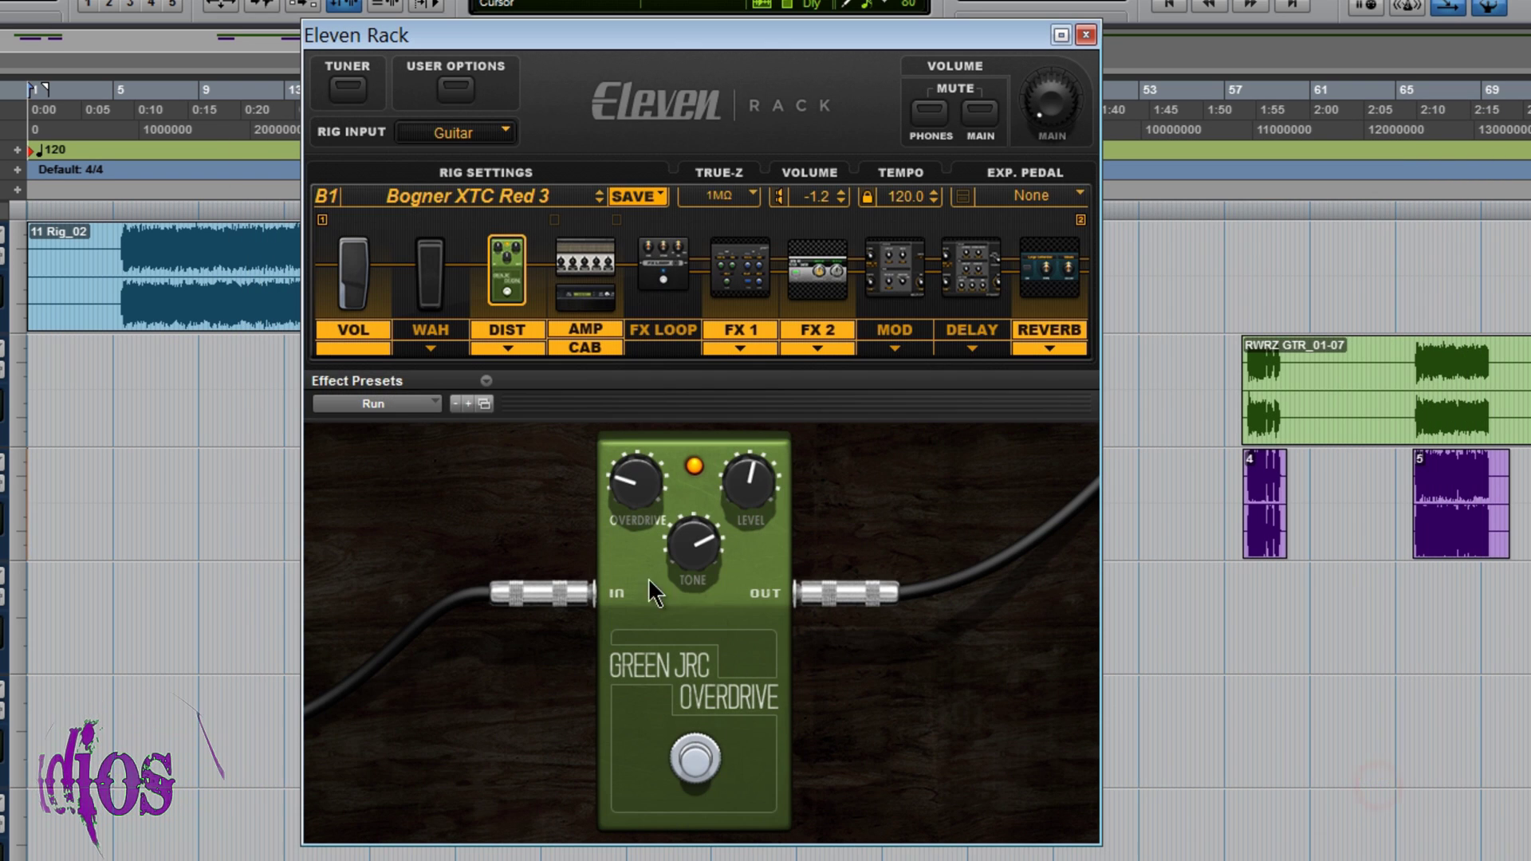
- Make the Run preset the overdrive's user default
click(421, 407)
click(417, 414)
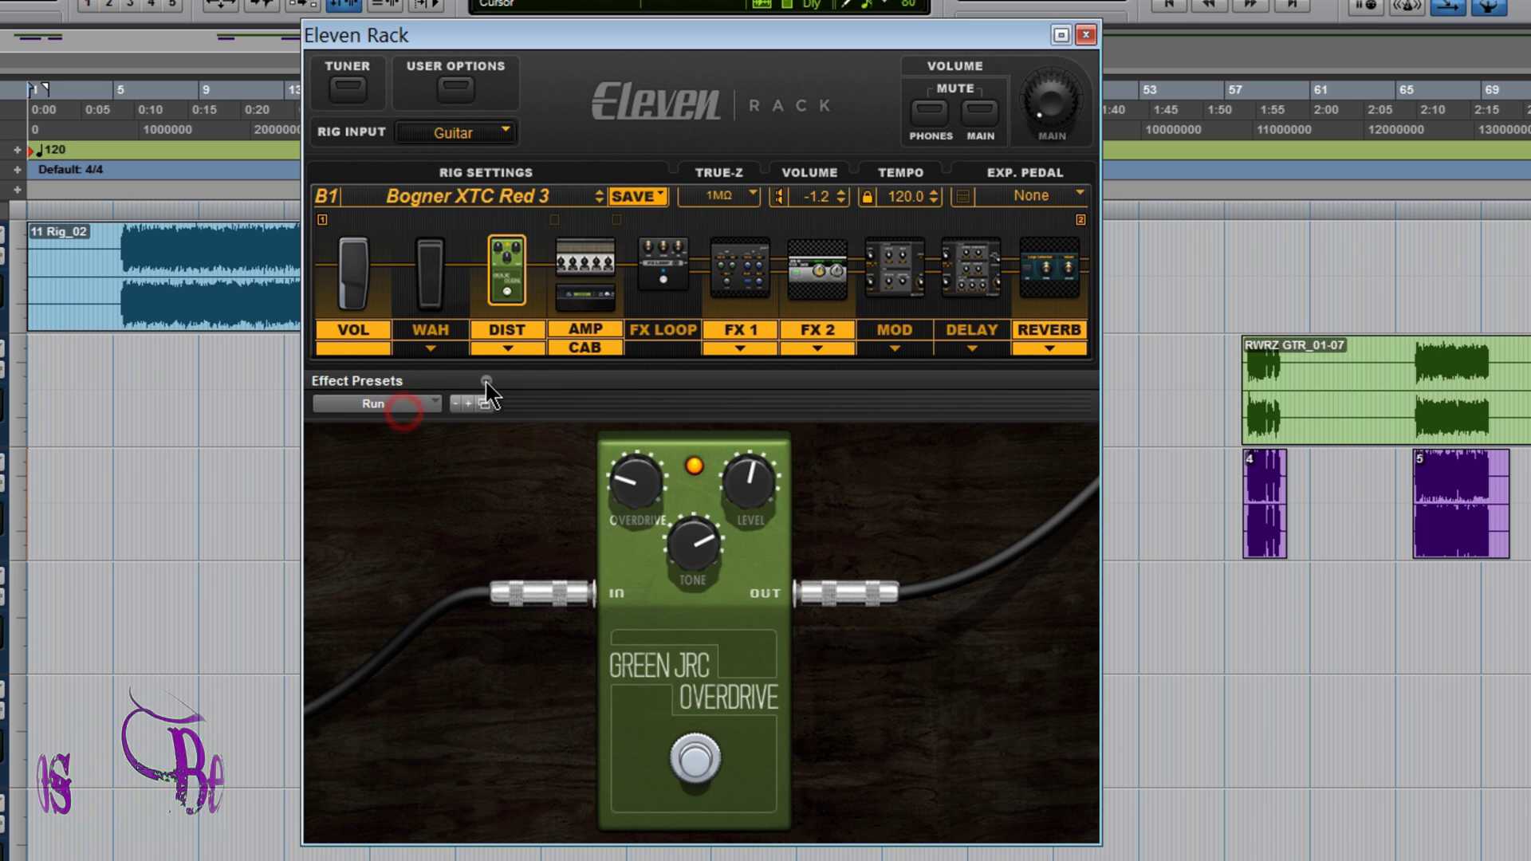
click(485, 381)
click(532, 616)
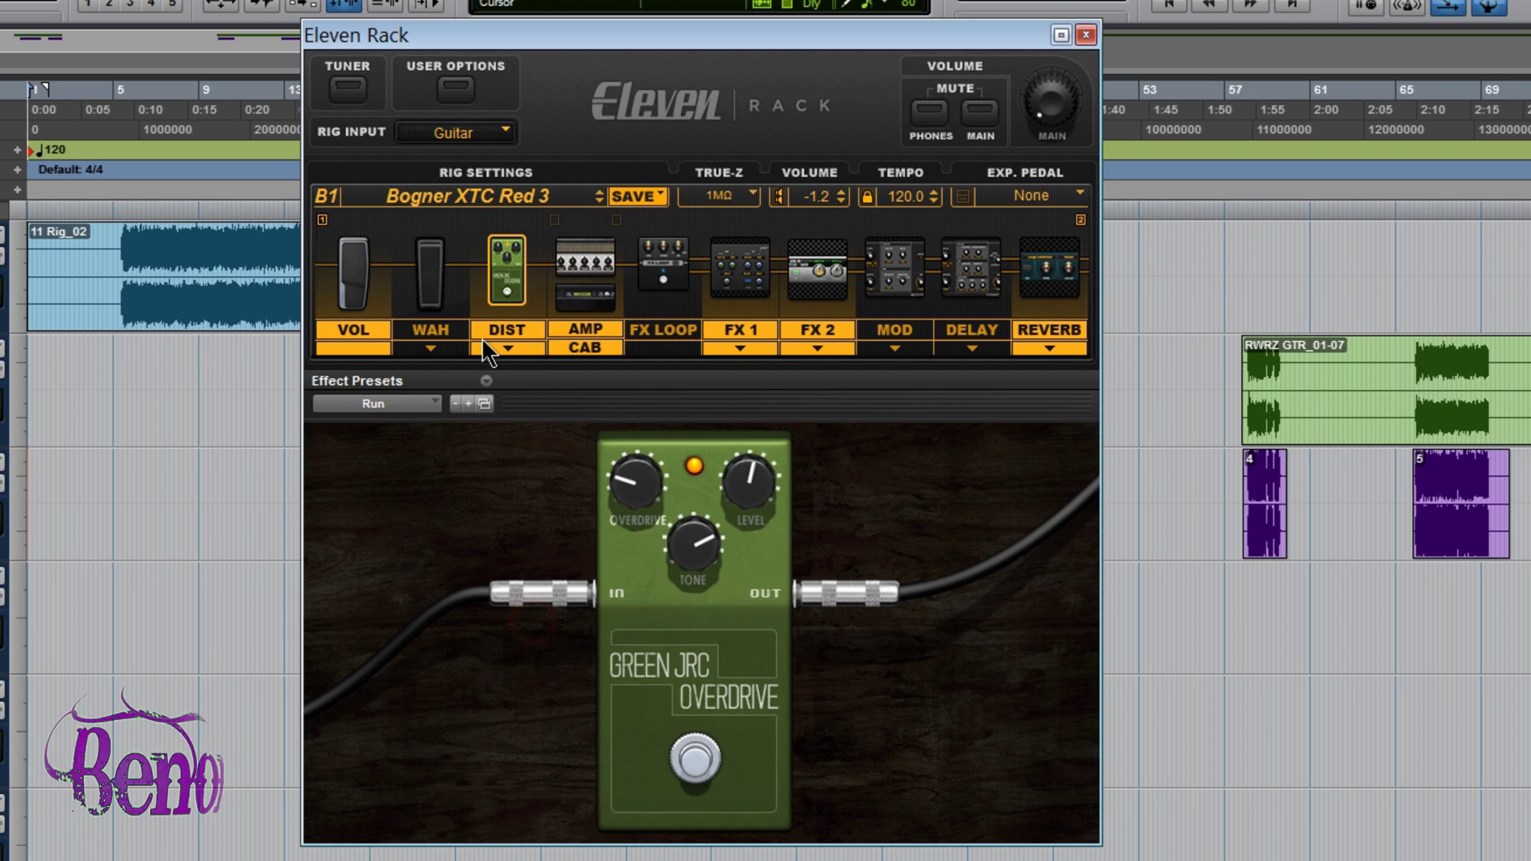
- Load the rig User > O > Metaphysics 2163
click(539, 208)
mouse_move(893, 208)
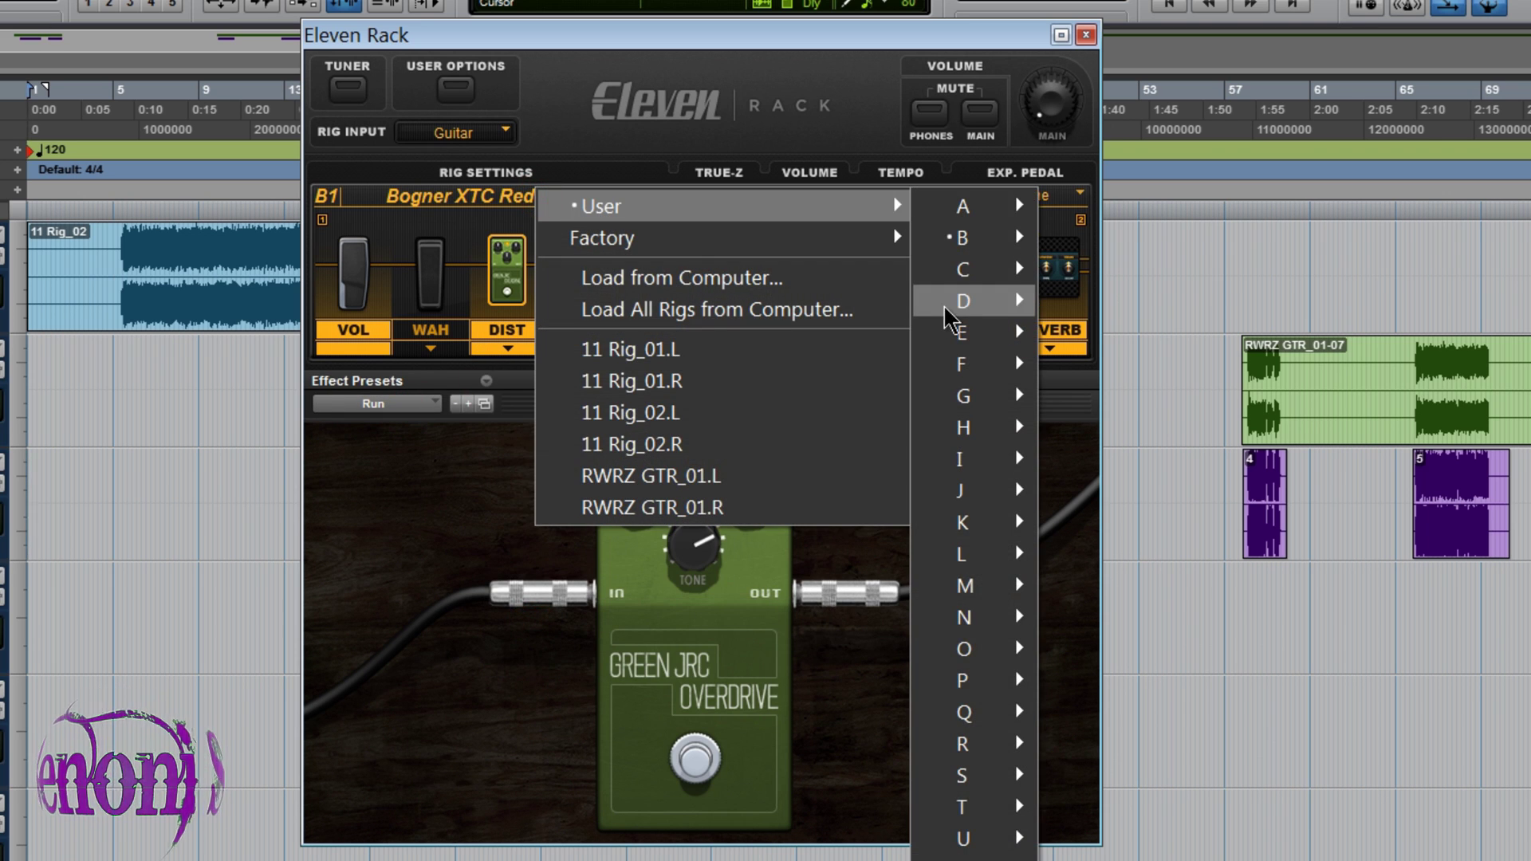
mouse_move(987, 315)
mouse_move(987, 651)
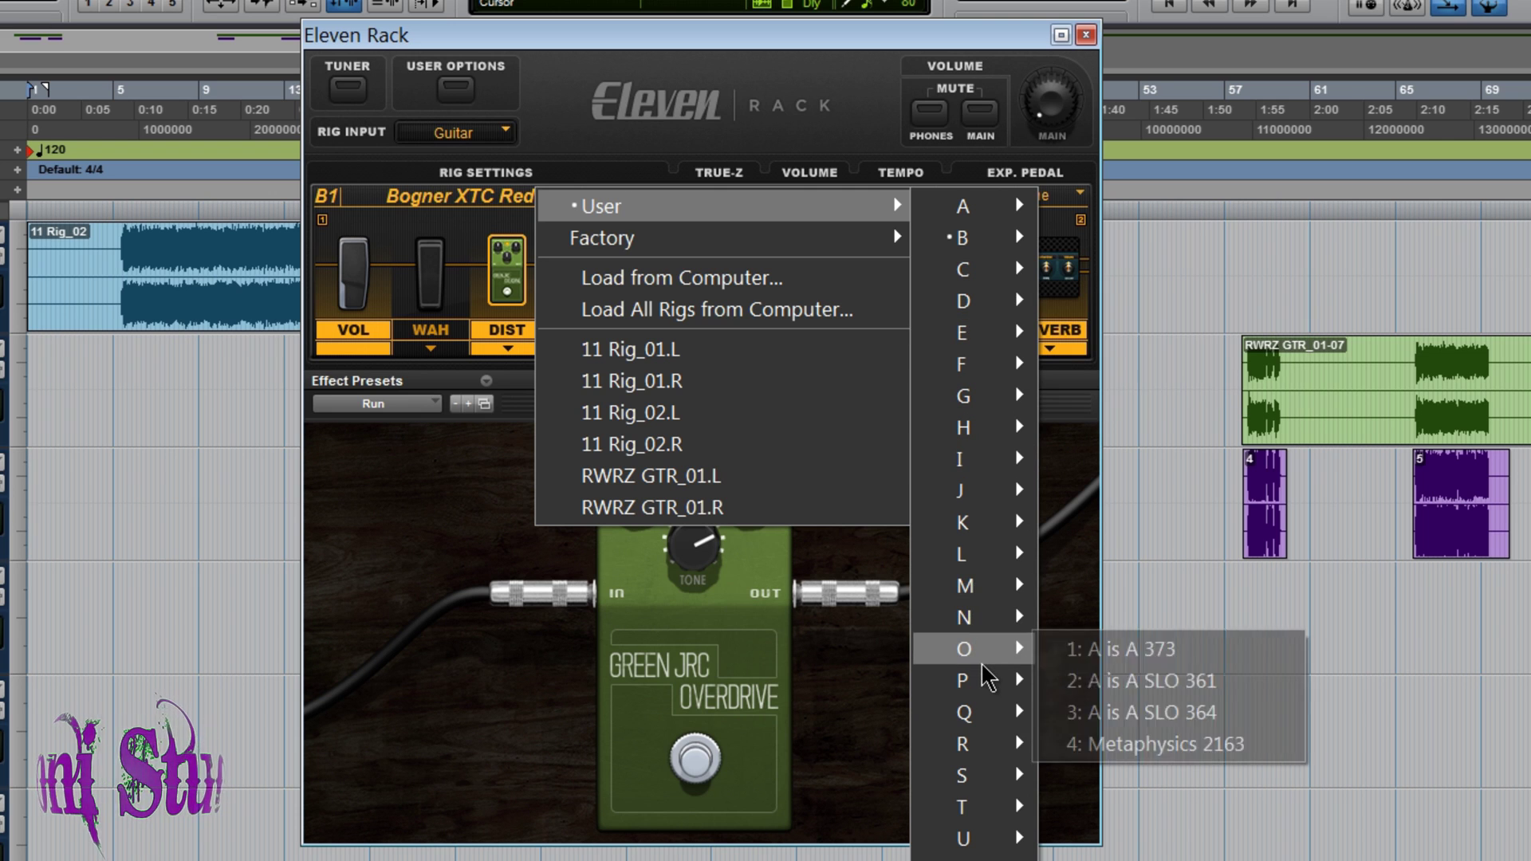
click(1120, 743)
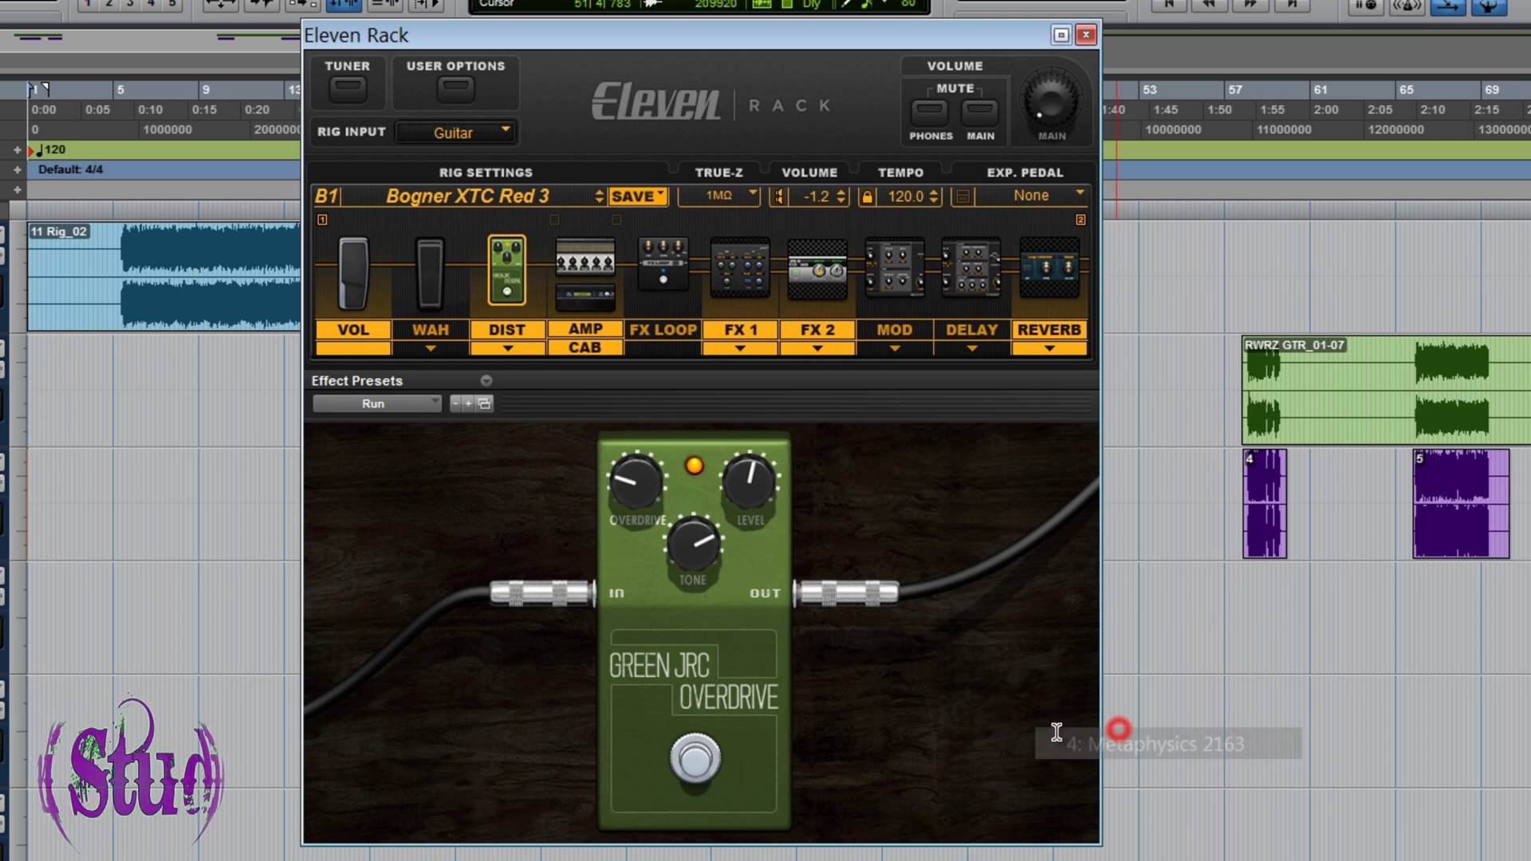
- Set DIST to Green JRC Overdrive with its <user default> preset, then show the amp's Mesa333 settings
click(495, 348)
click(519, 429)
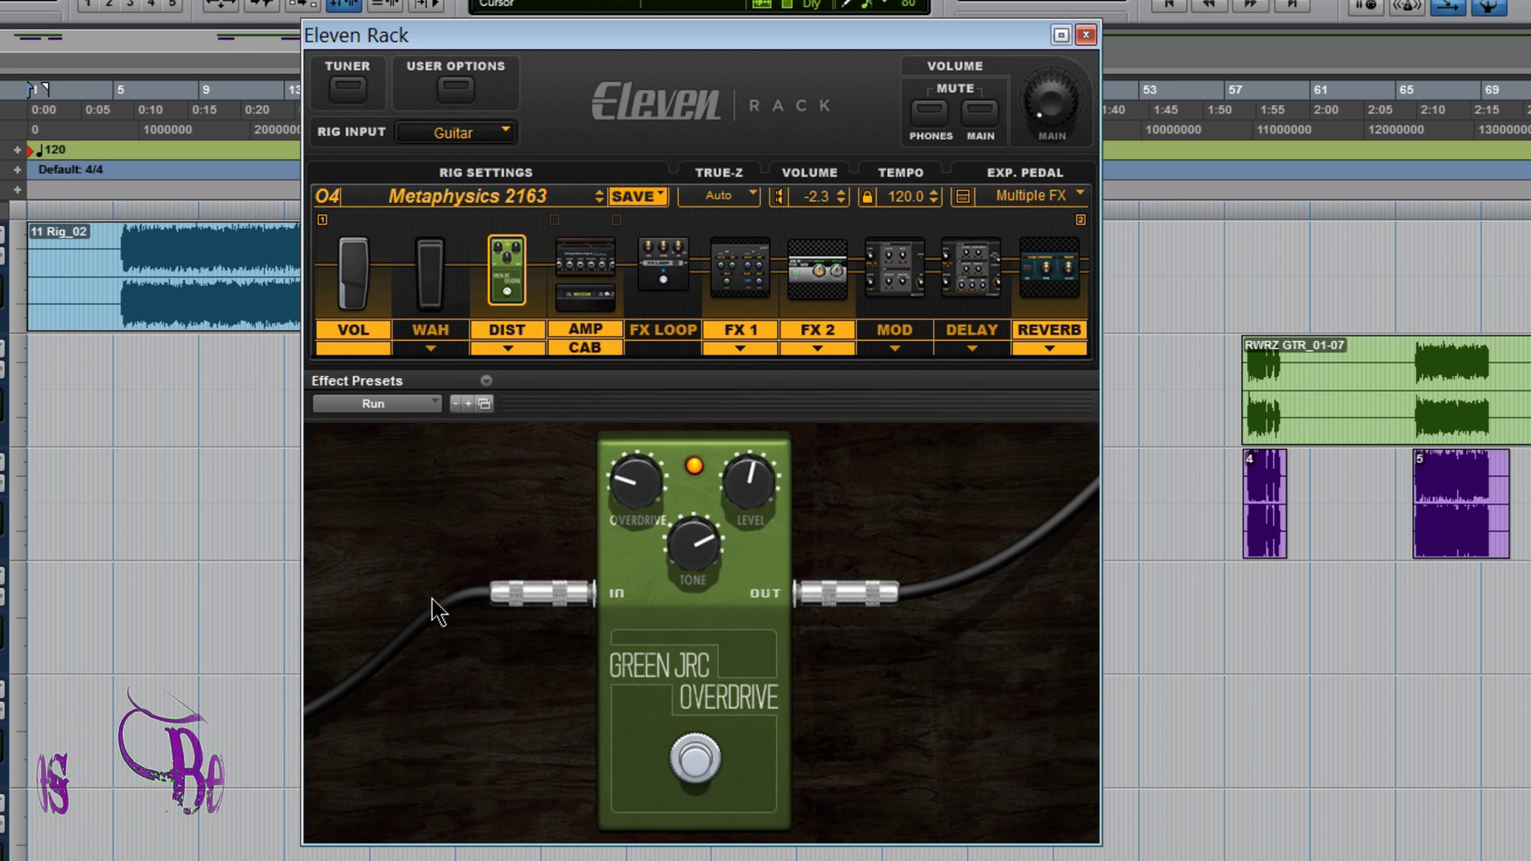
click(391, 412)
click(371, 481)
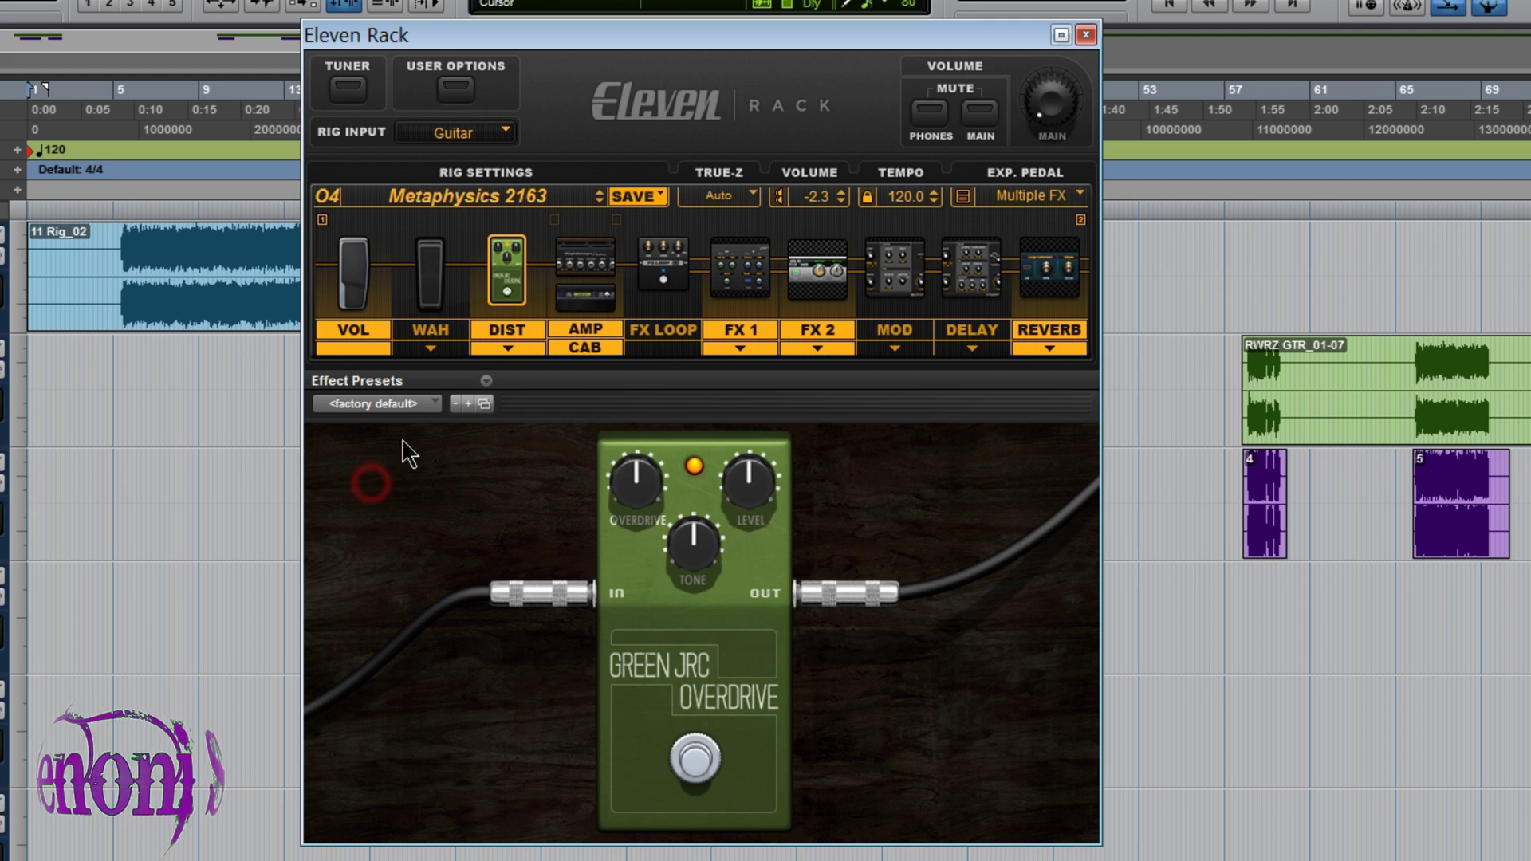
click(418, 402)
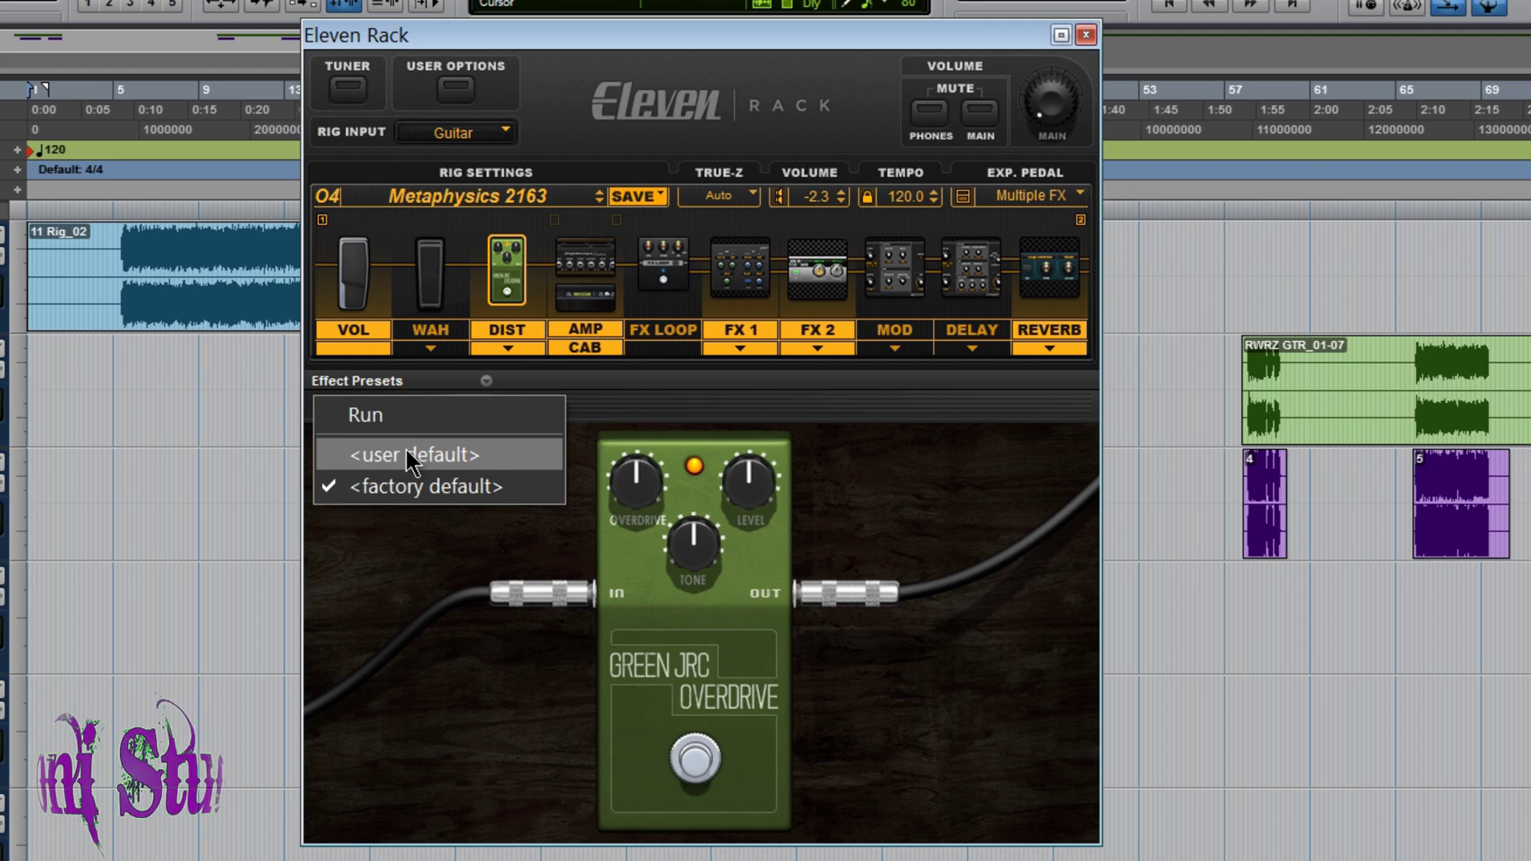
click(405, 447)
click(594, 306)
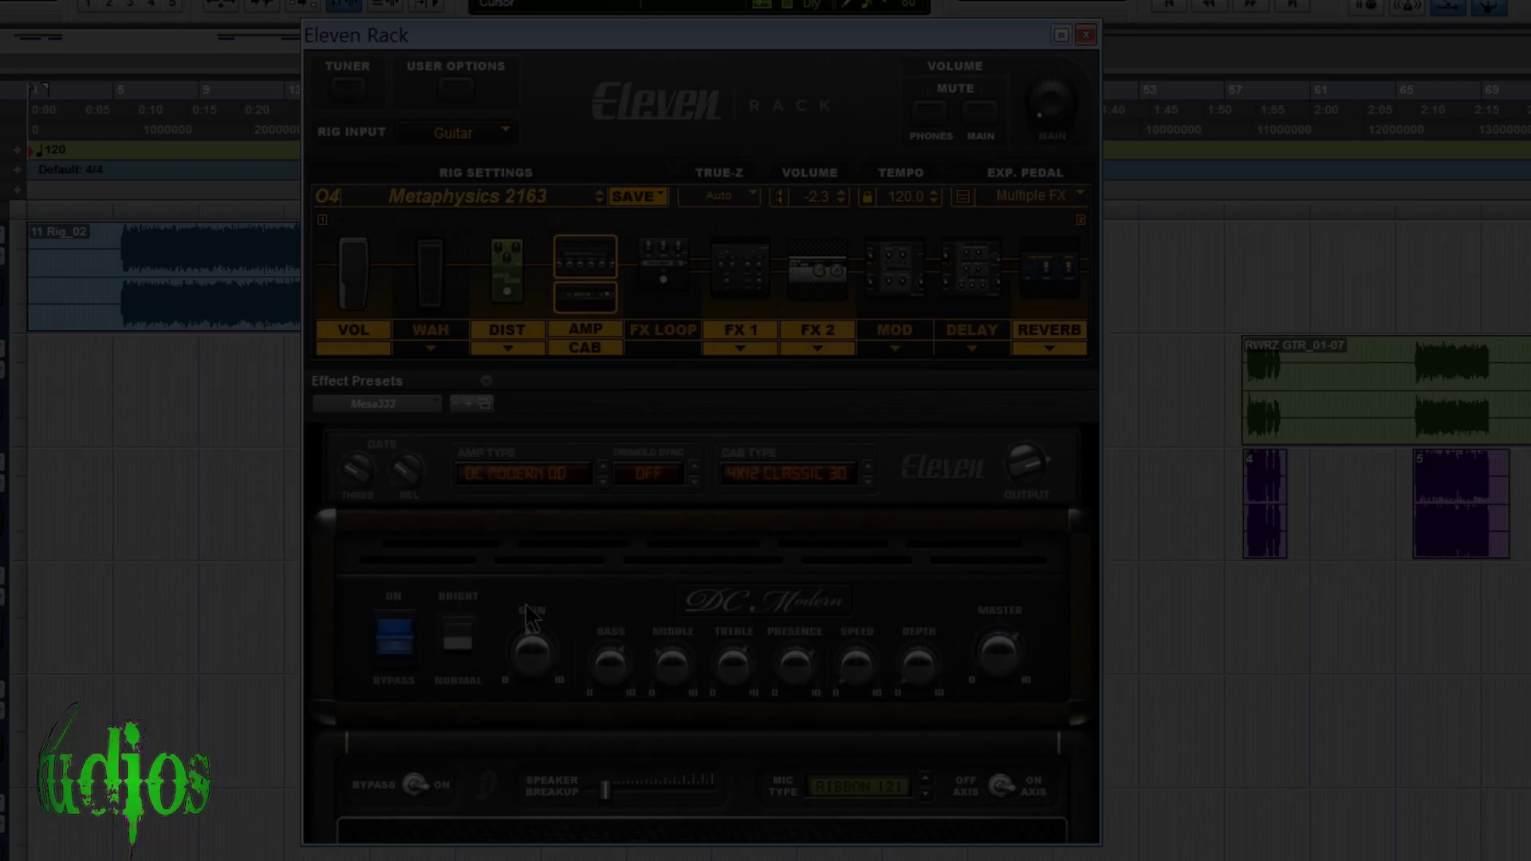
click(487, 380)
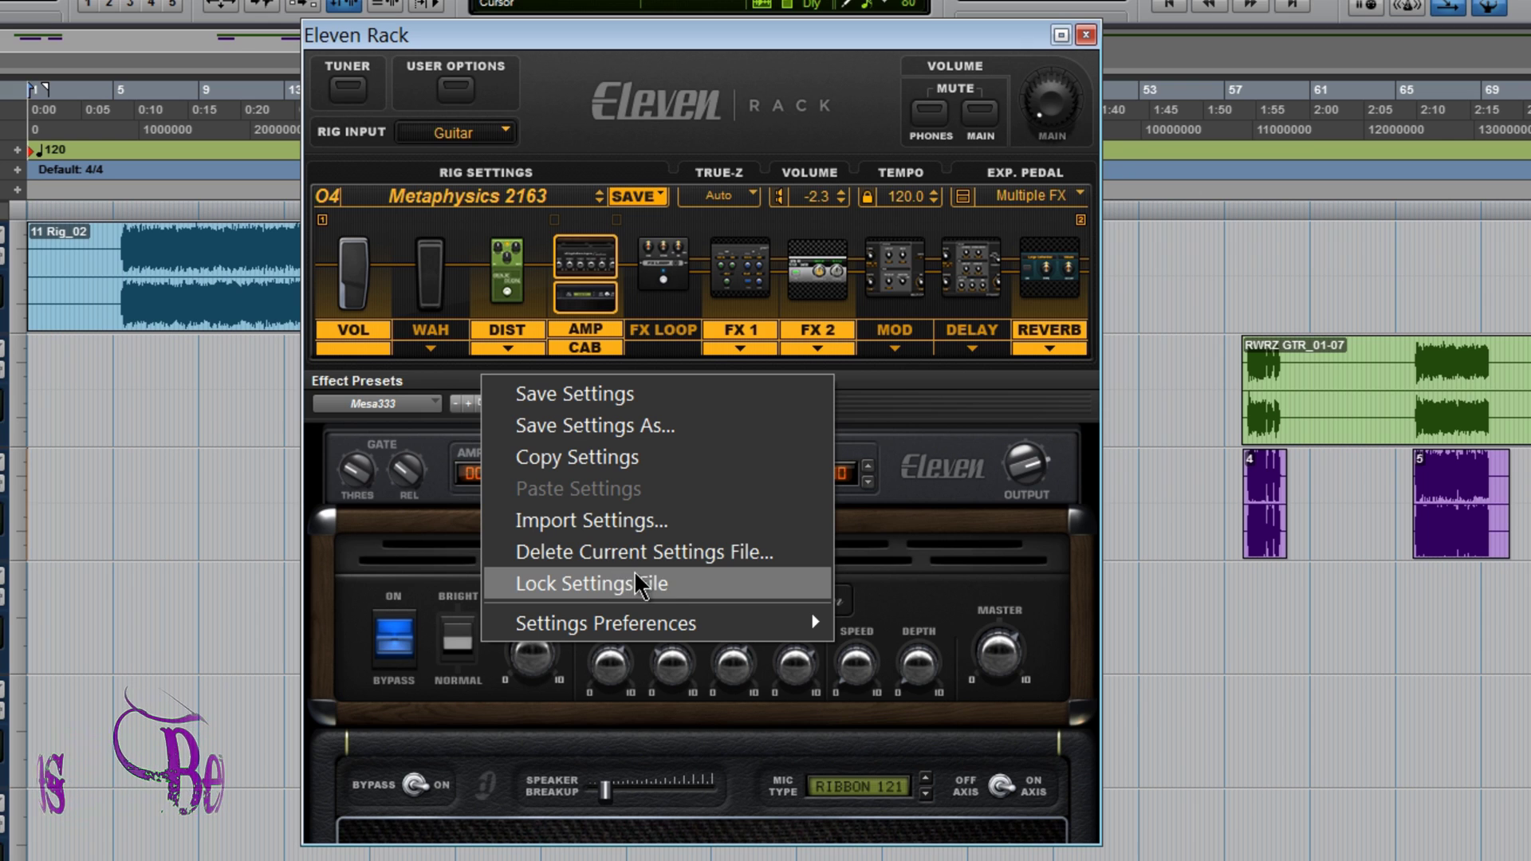
- Show the FX 2 Dyn III compressor and keep Set plug-in Default To on User Setting
mouse_move(702, 622)
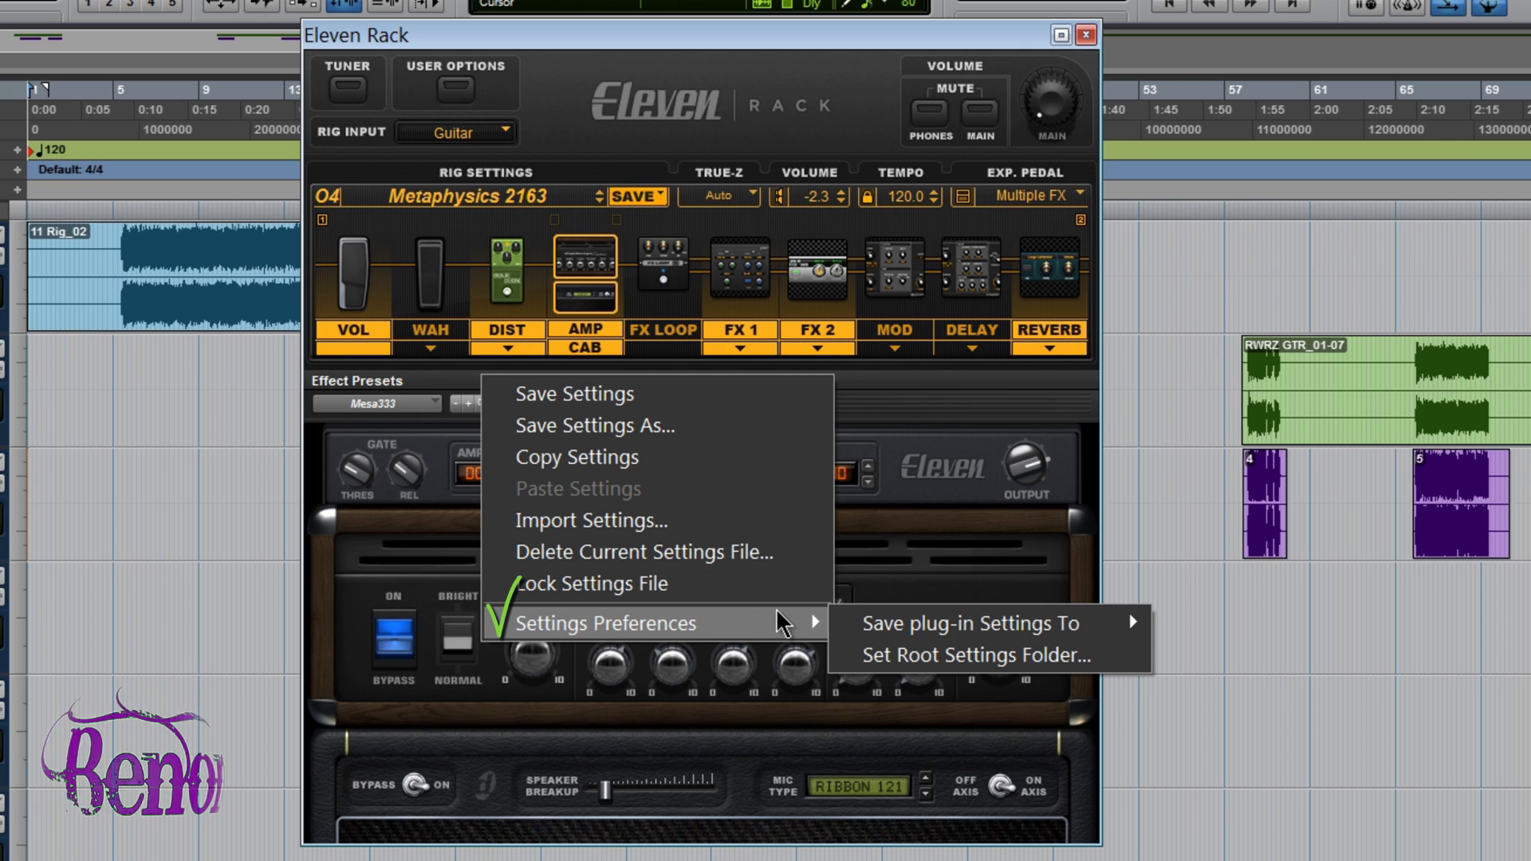
mouse_move(941, 625)
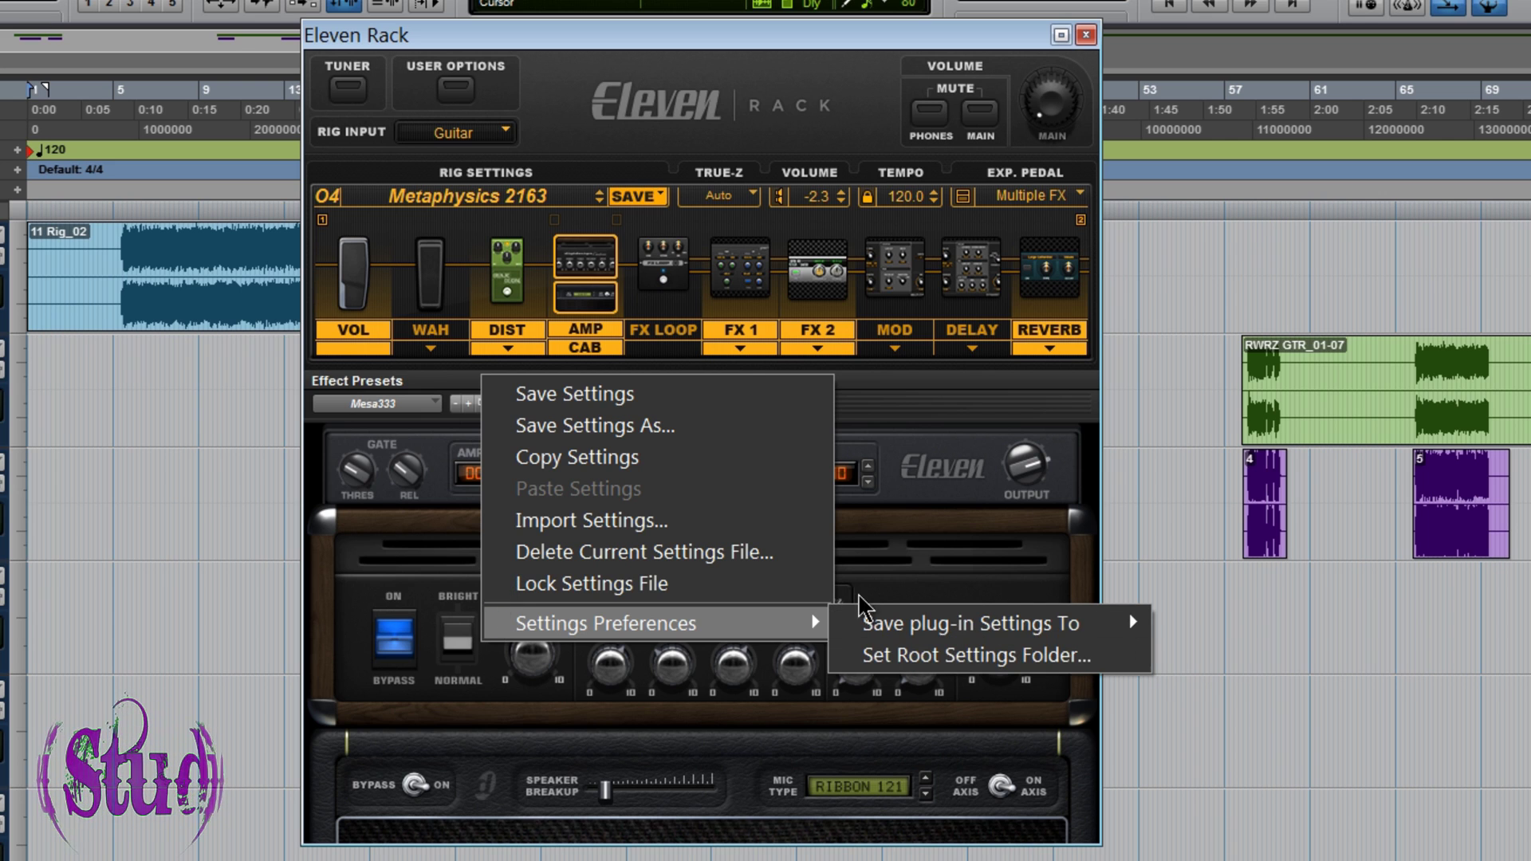
click(904, 414)
click(817, 269)
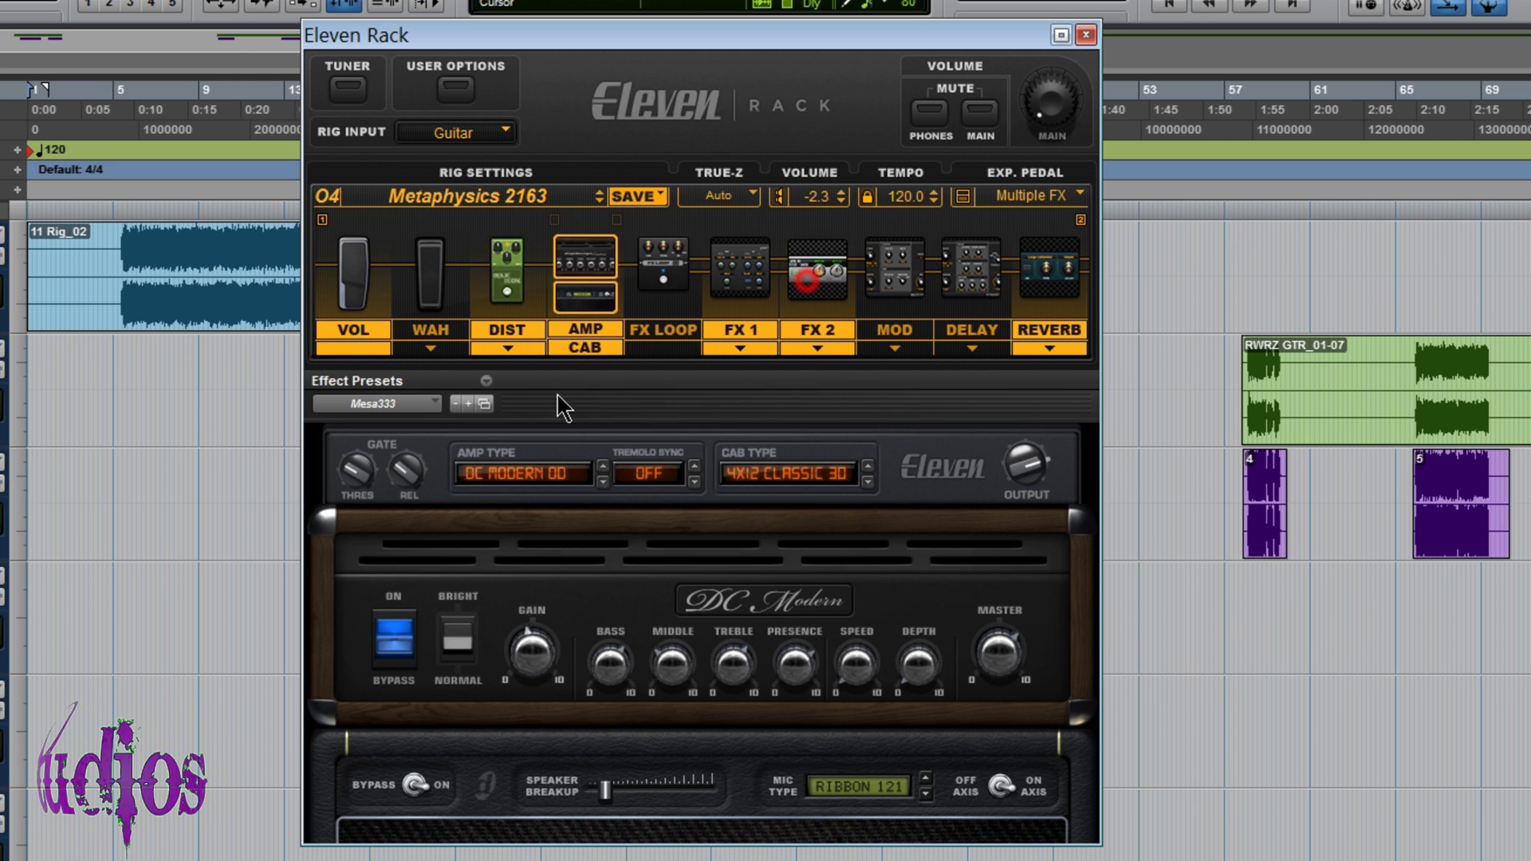
click(486, 381)
mouse_move(556, 669)
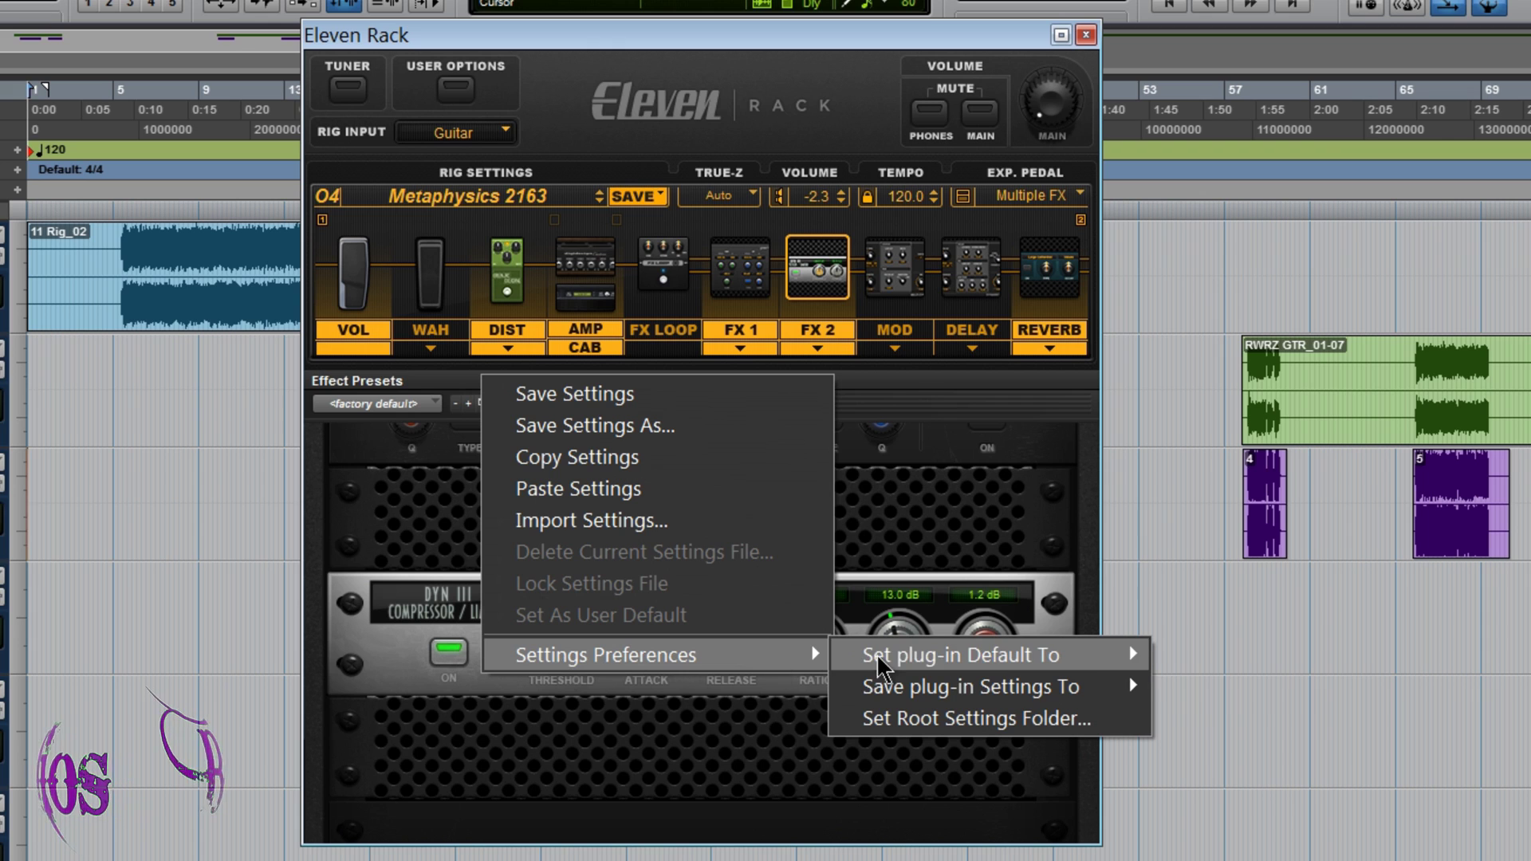
mouse_move(956, 670)
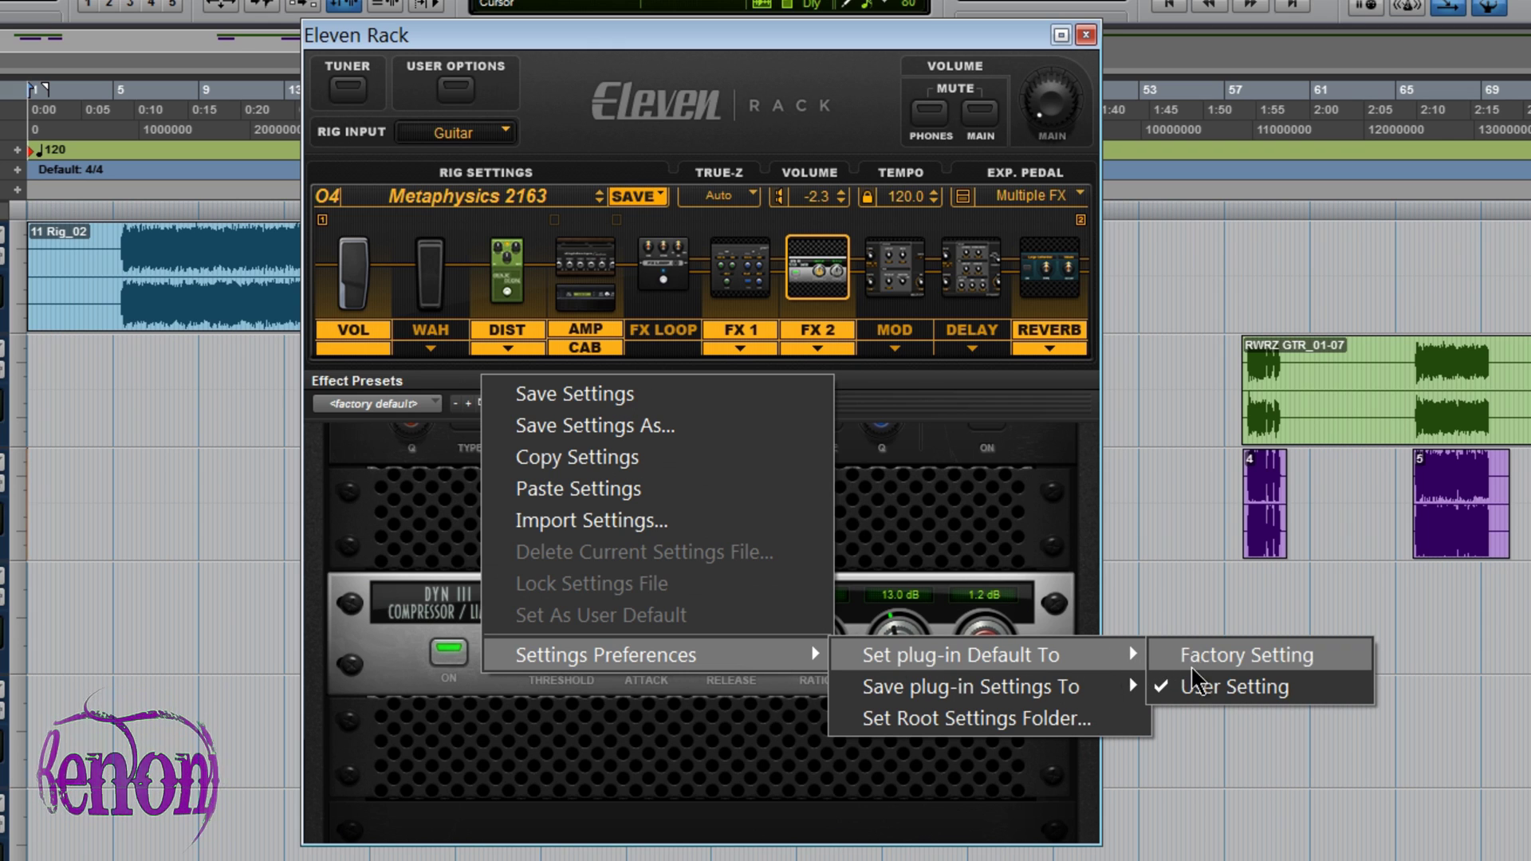
click(1196, 687)
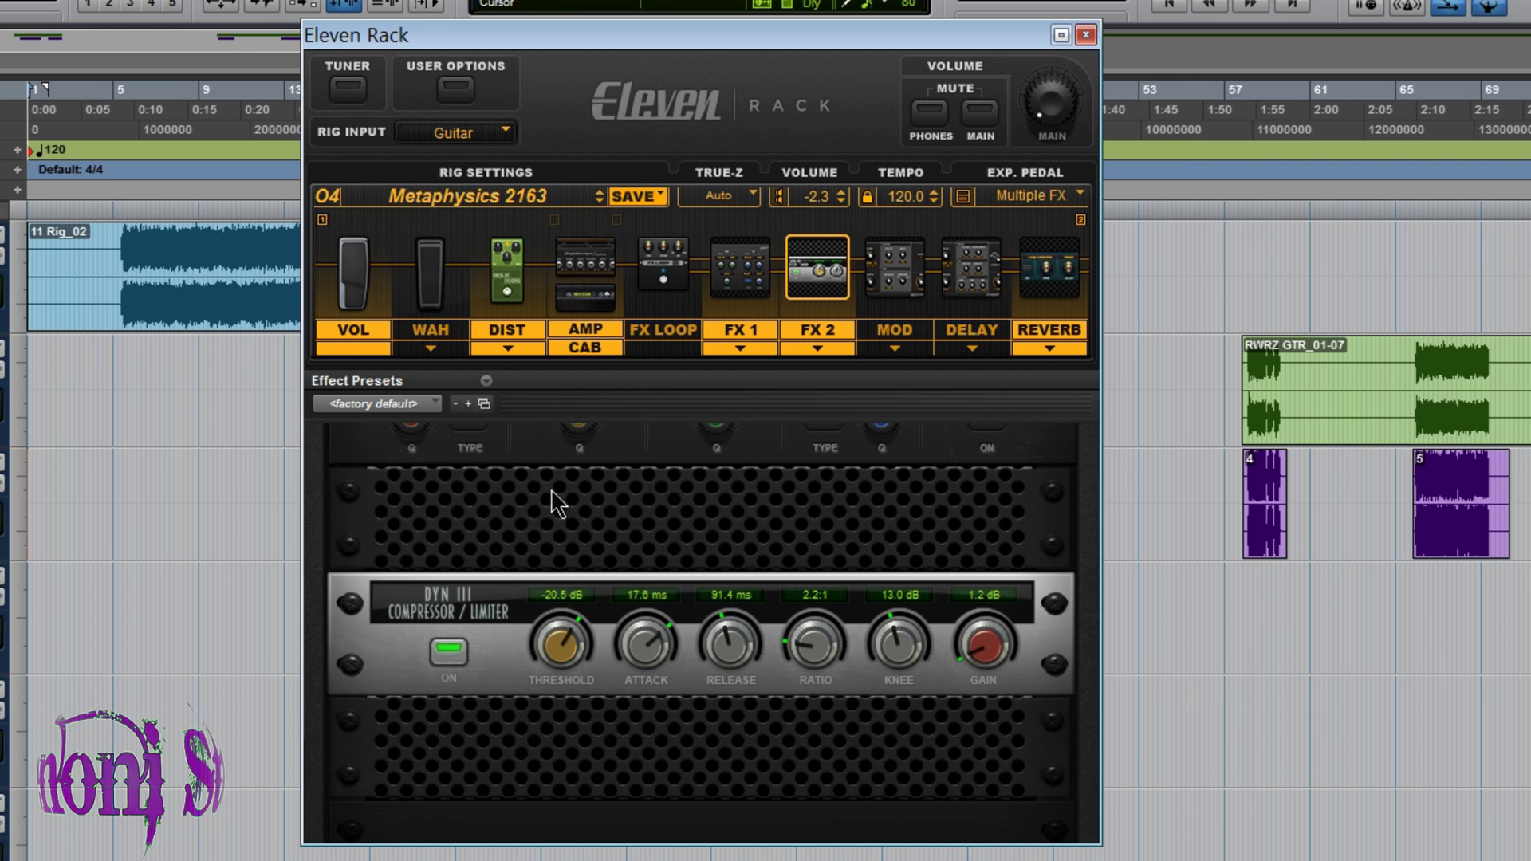
- Load the Slow Chorus preset in the MOD block and make it the MultiChorus user default
click(368, 404)
click(630, 440)
click(893, 271)
click(415, 397)
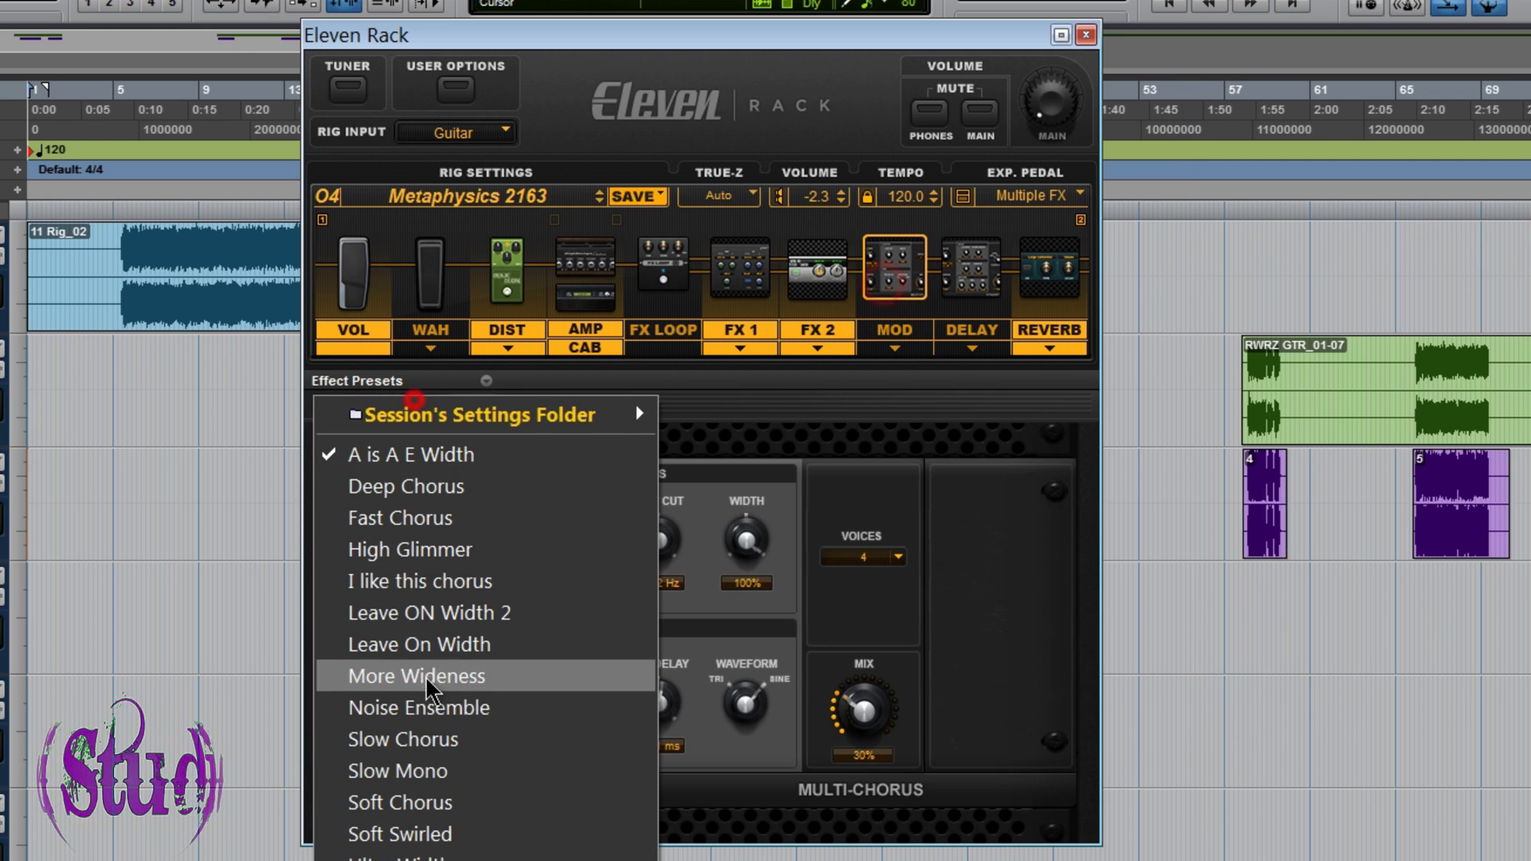
click(430, 740)
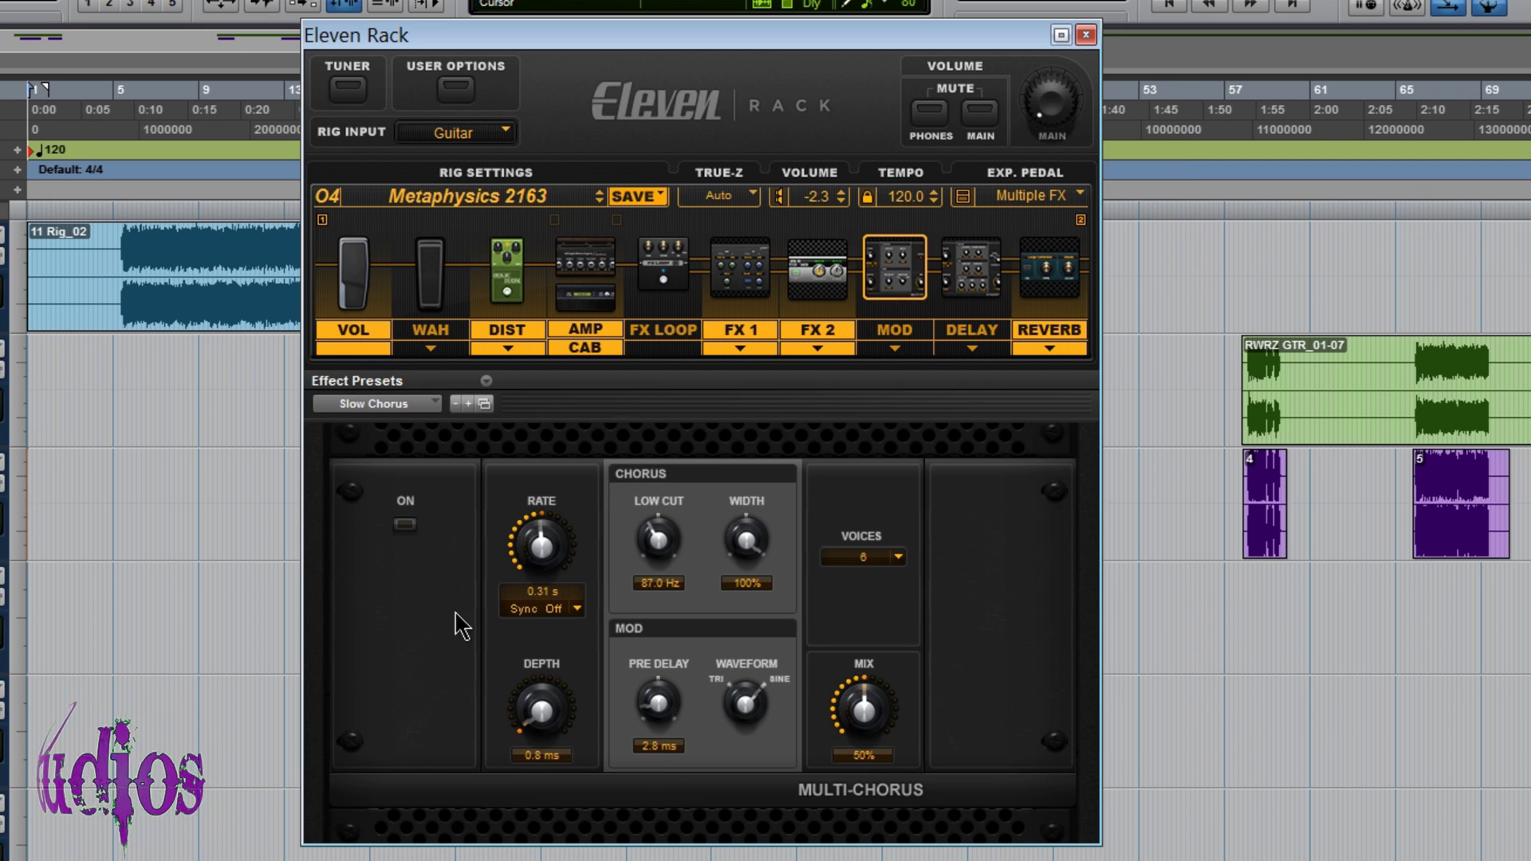
click(486, 399)
click(621, 615)
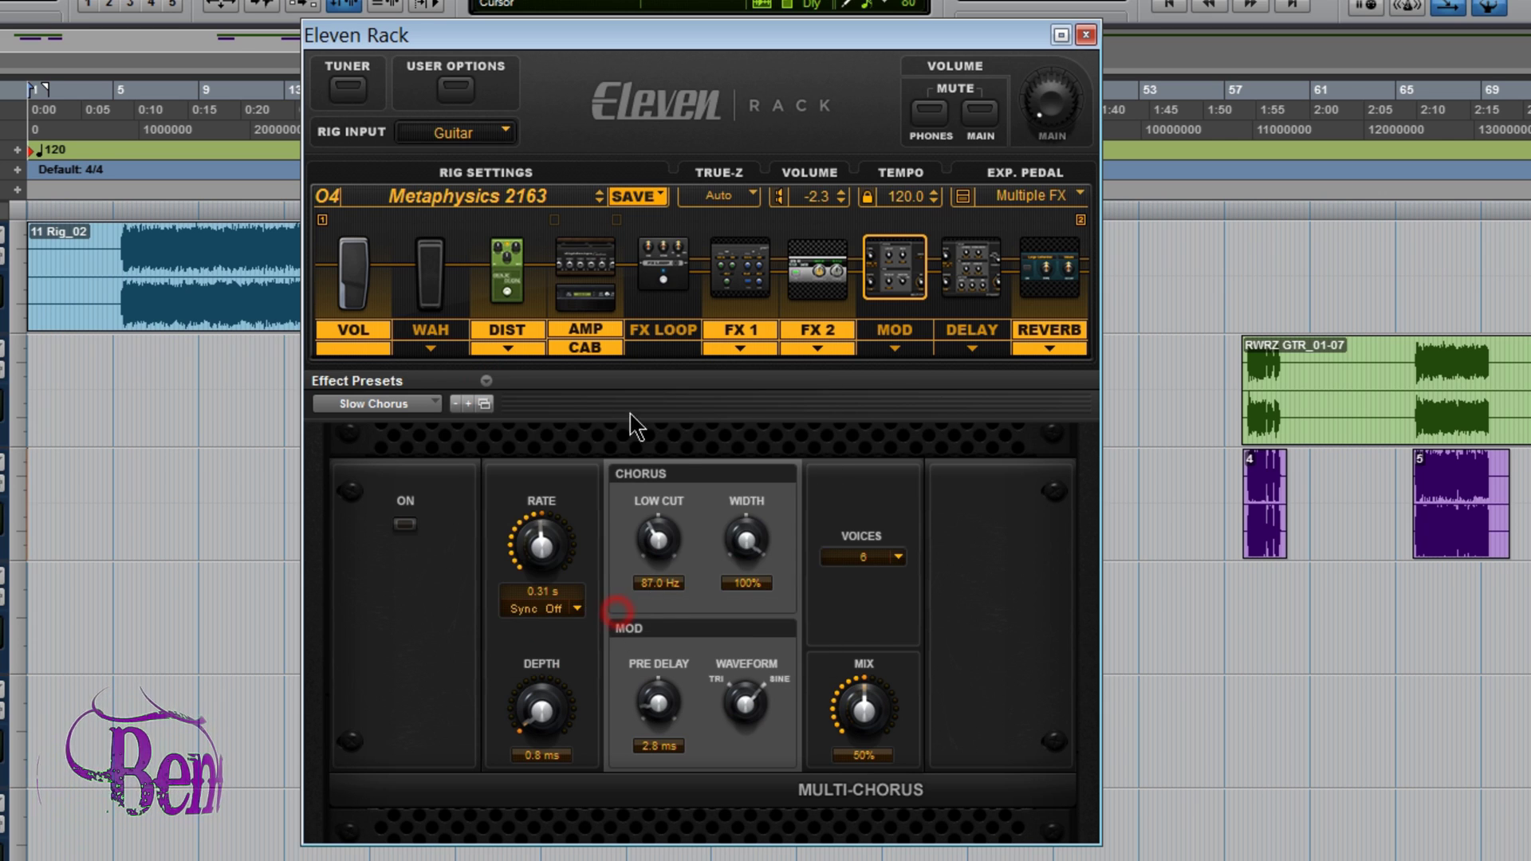
- Set the plug-in default to User Setting
click(481, 401)
mouse_move(612, 674)
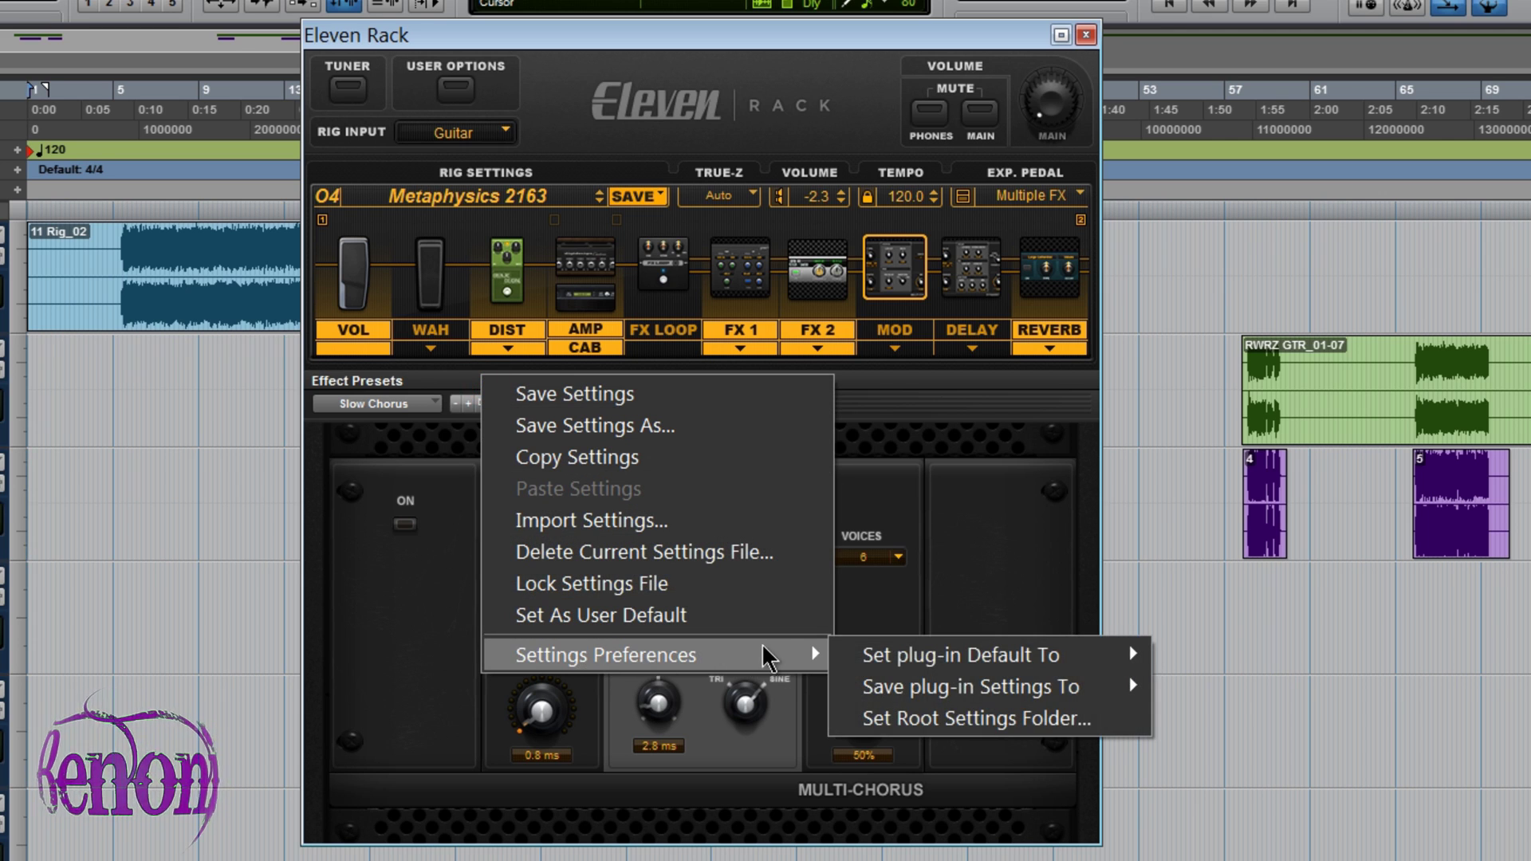
mouse_move(993, 662)
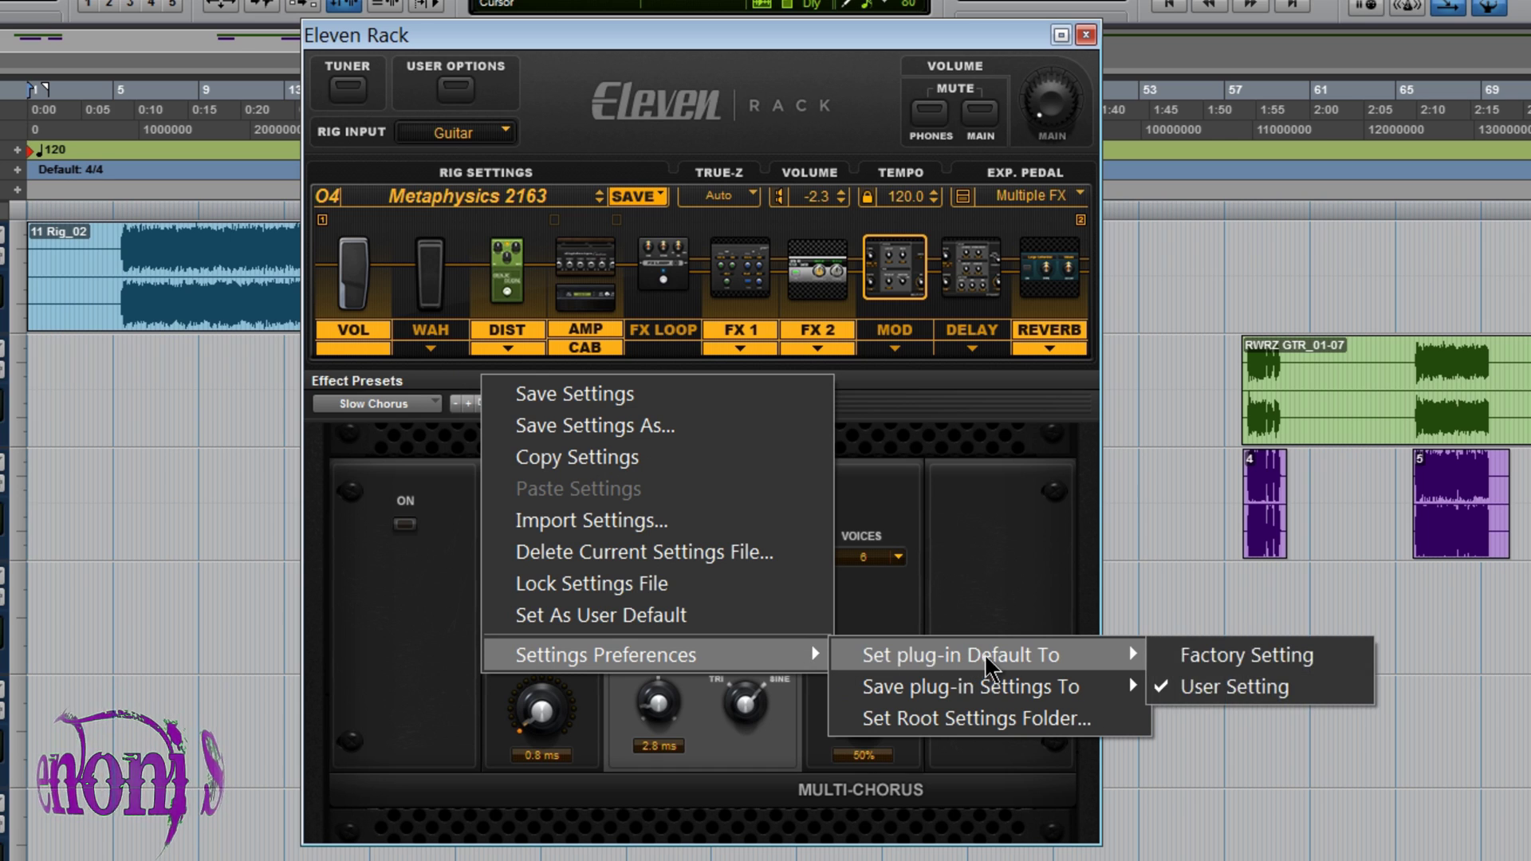
click(1238, 691)
- Keep MultiChorus on Slow Chorus and set Slow Chorus as the user default again
click(889, 350)
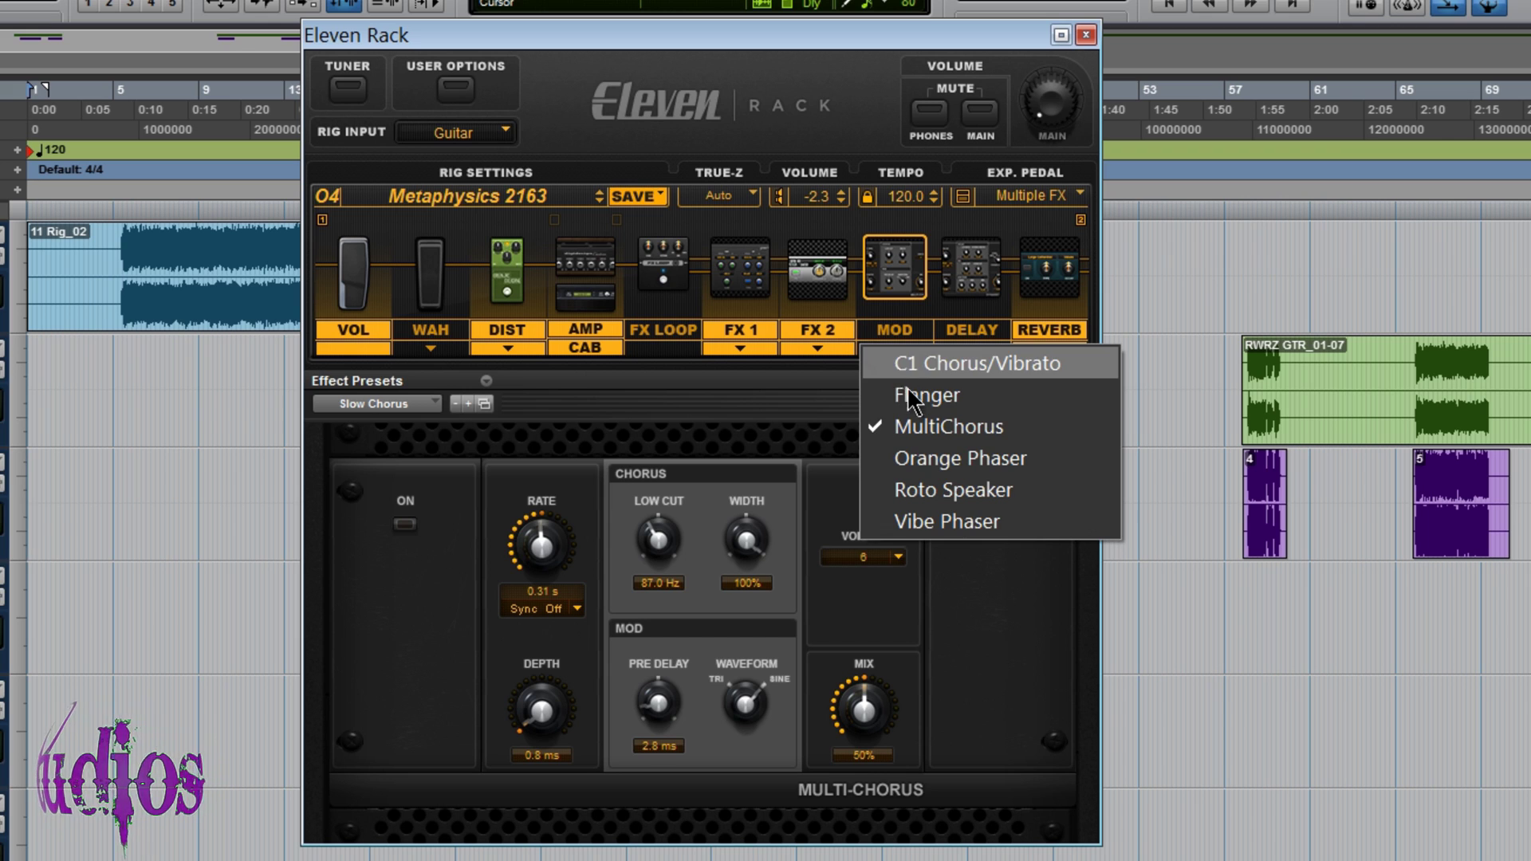
click(439, 446)
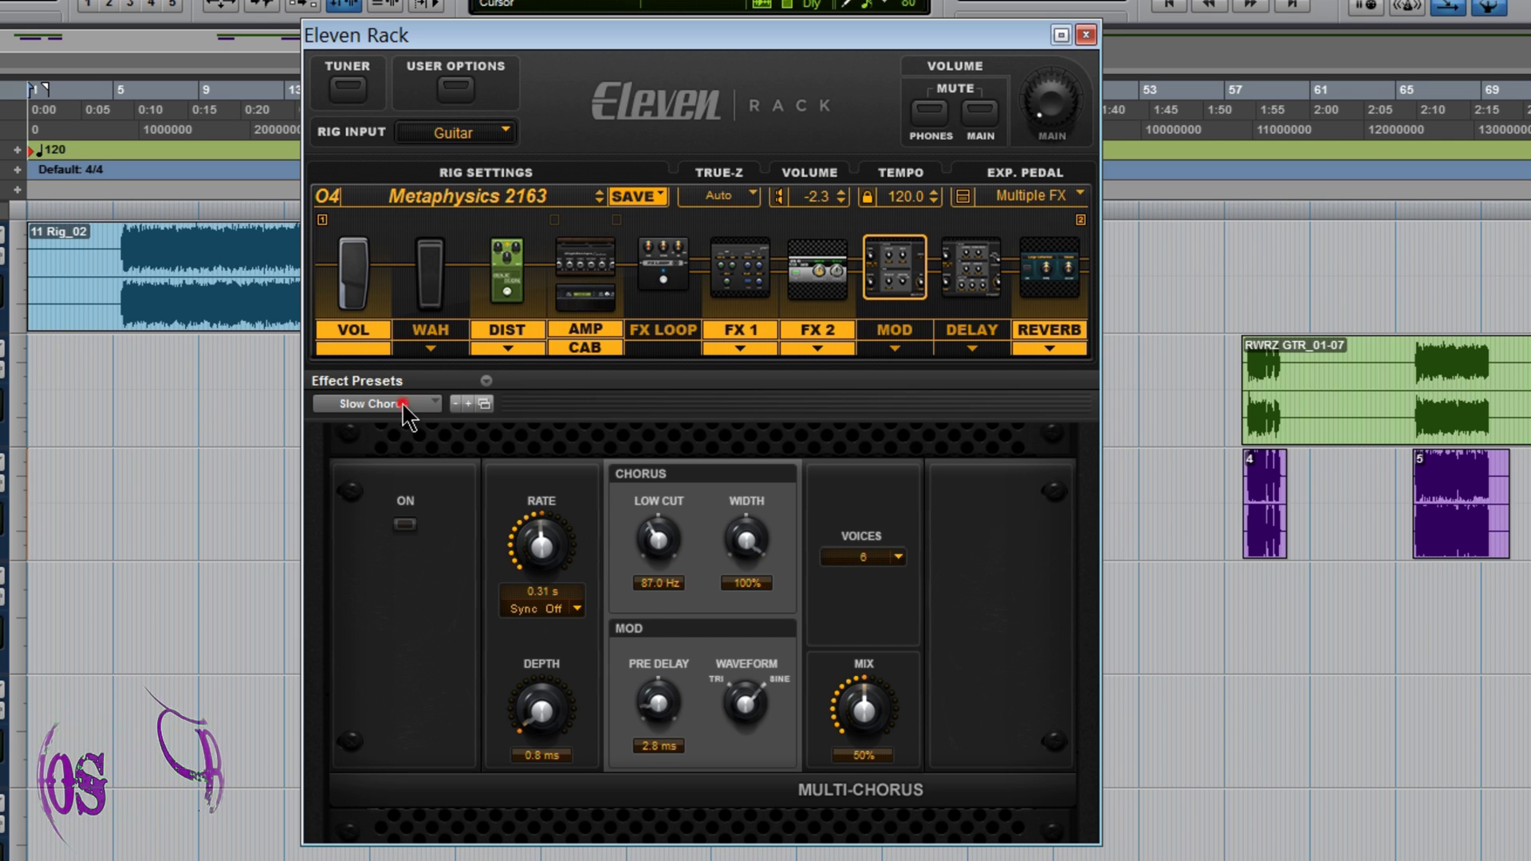
click(408, 415)
click(399, 735)
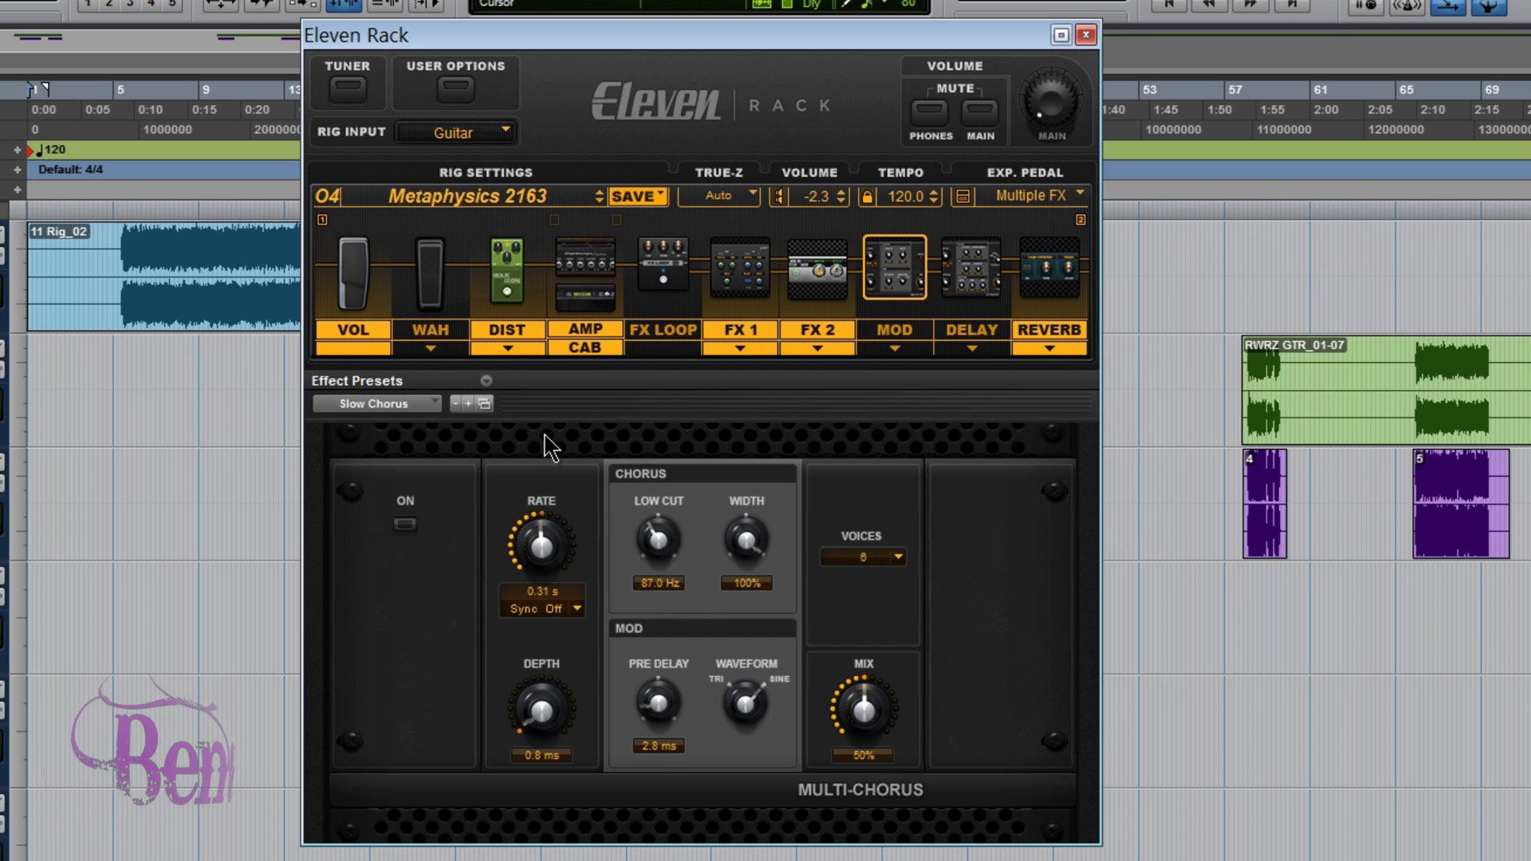
click(486, 380)
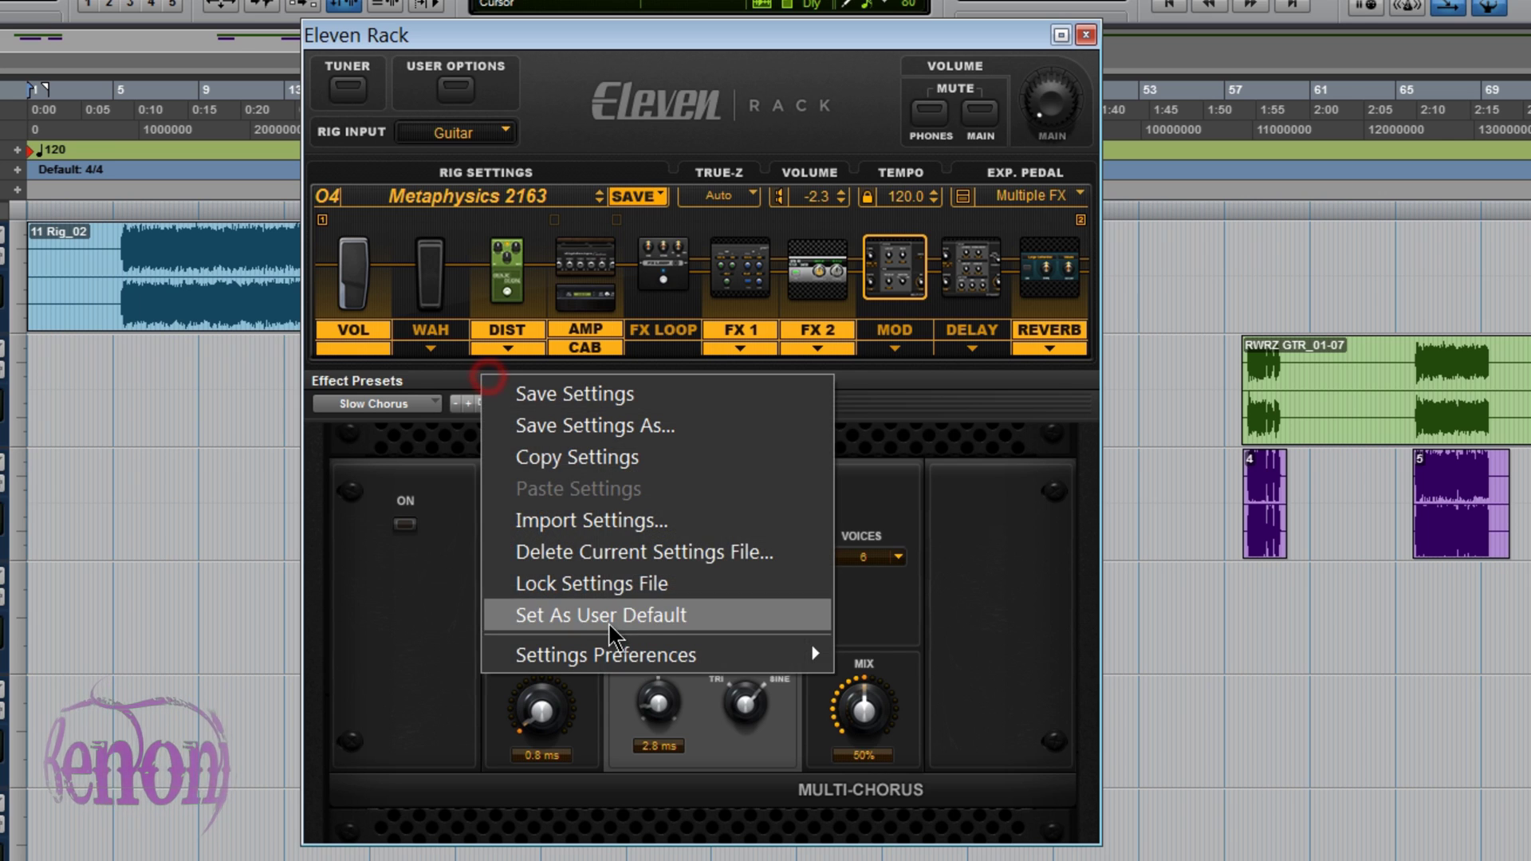
click(402, 490)
- Change the FX 1 block's effect to MultiChorus
click(738, 294)
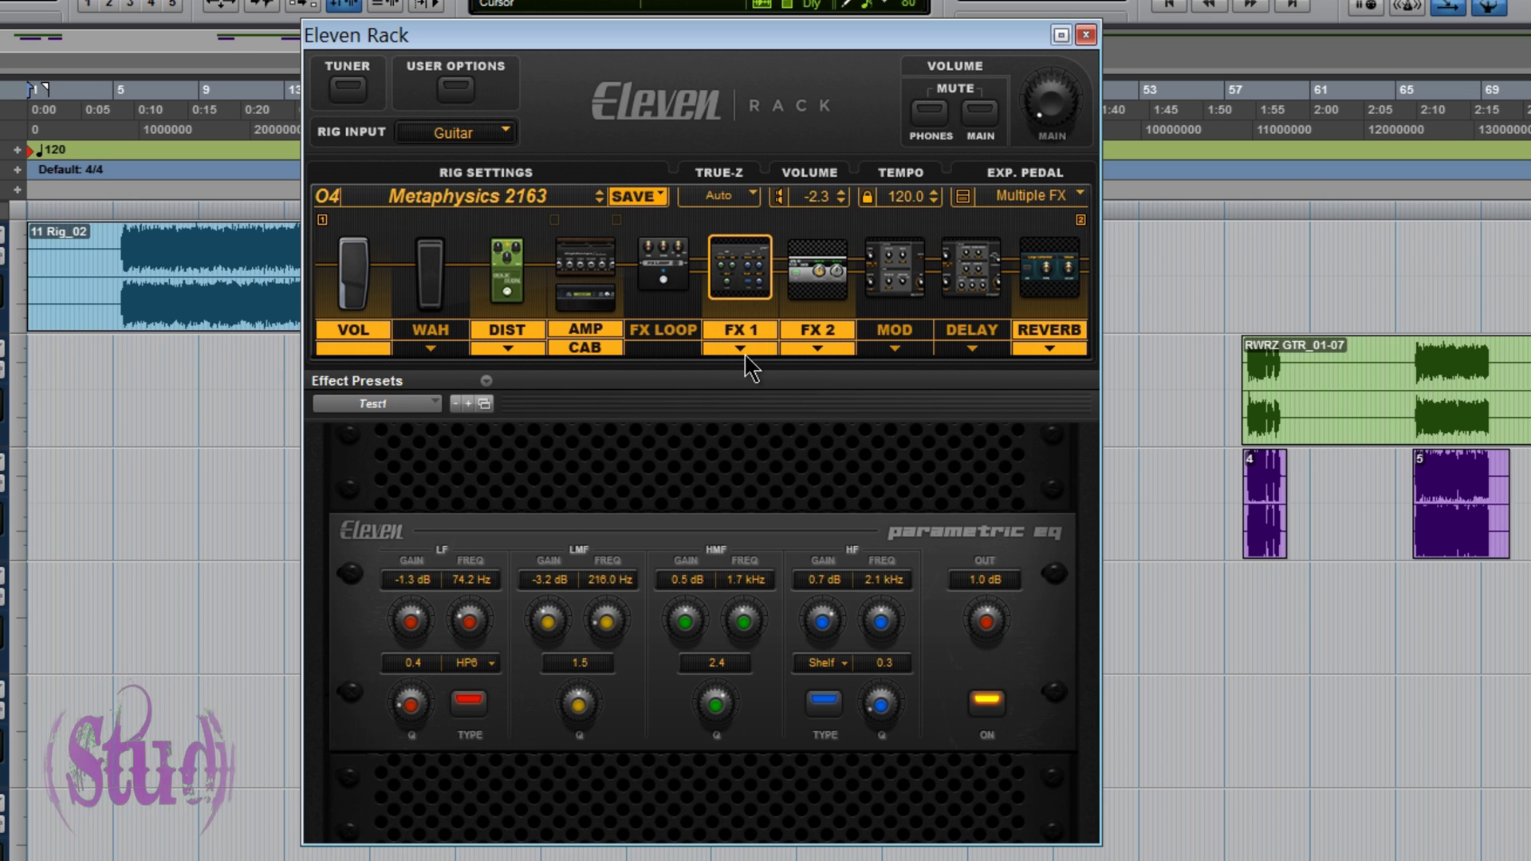
click(746, 350)
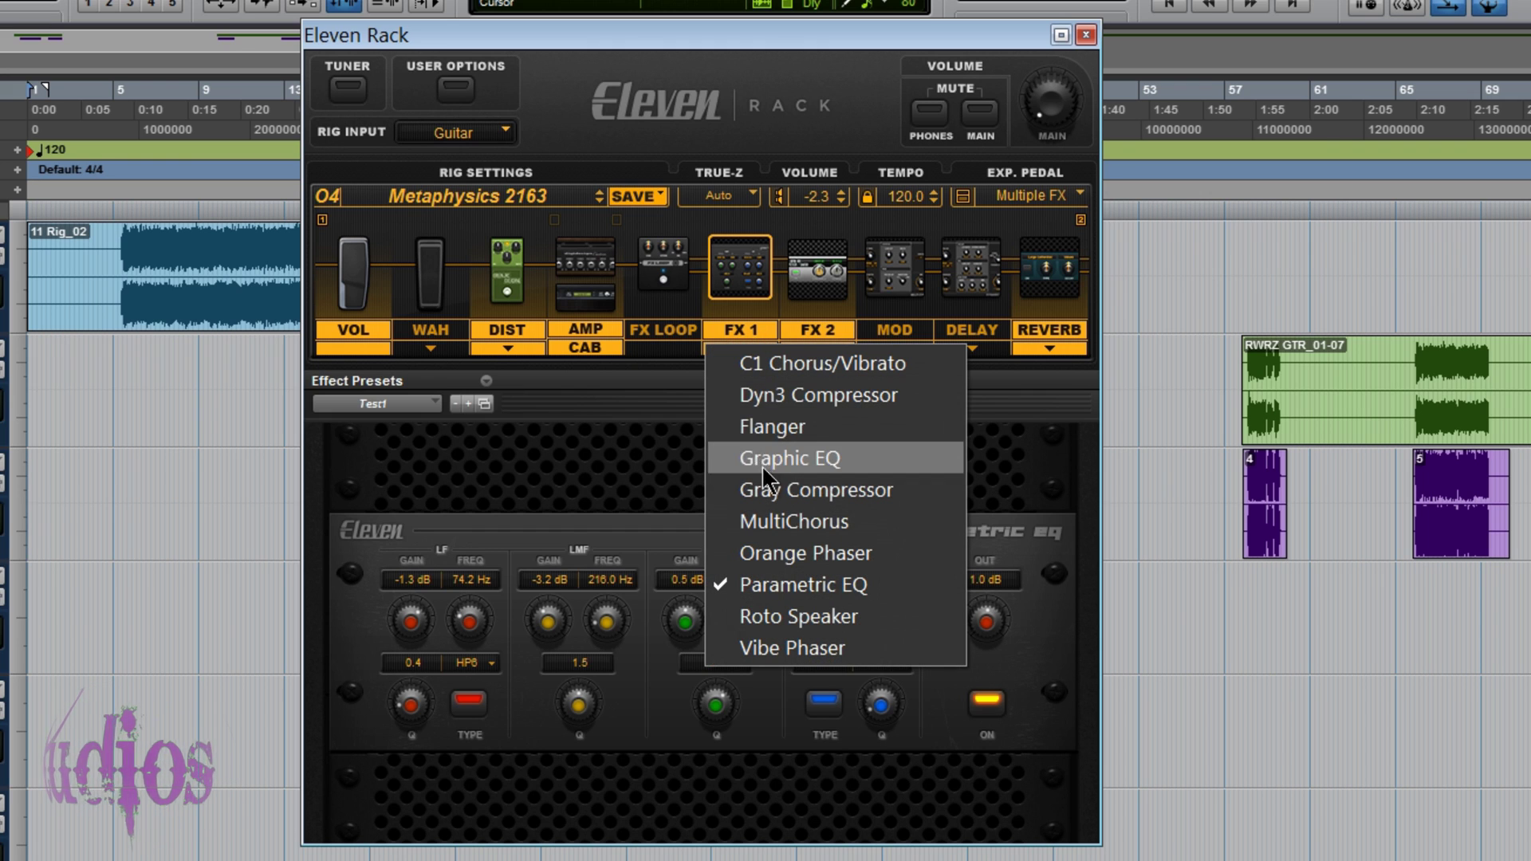
click(819, 523)
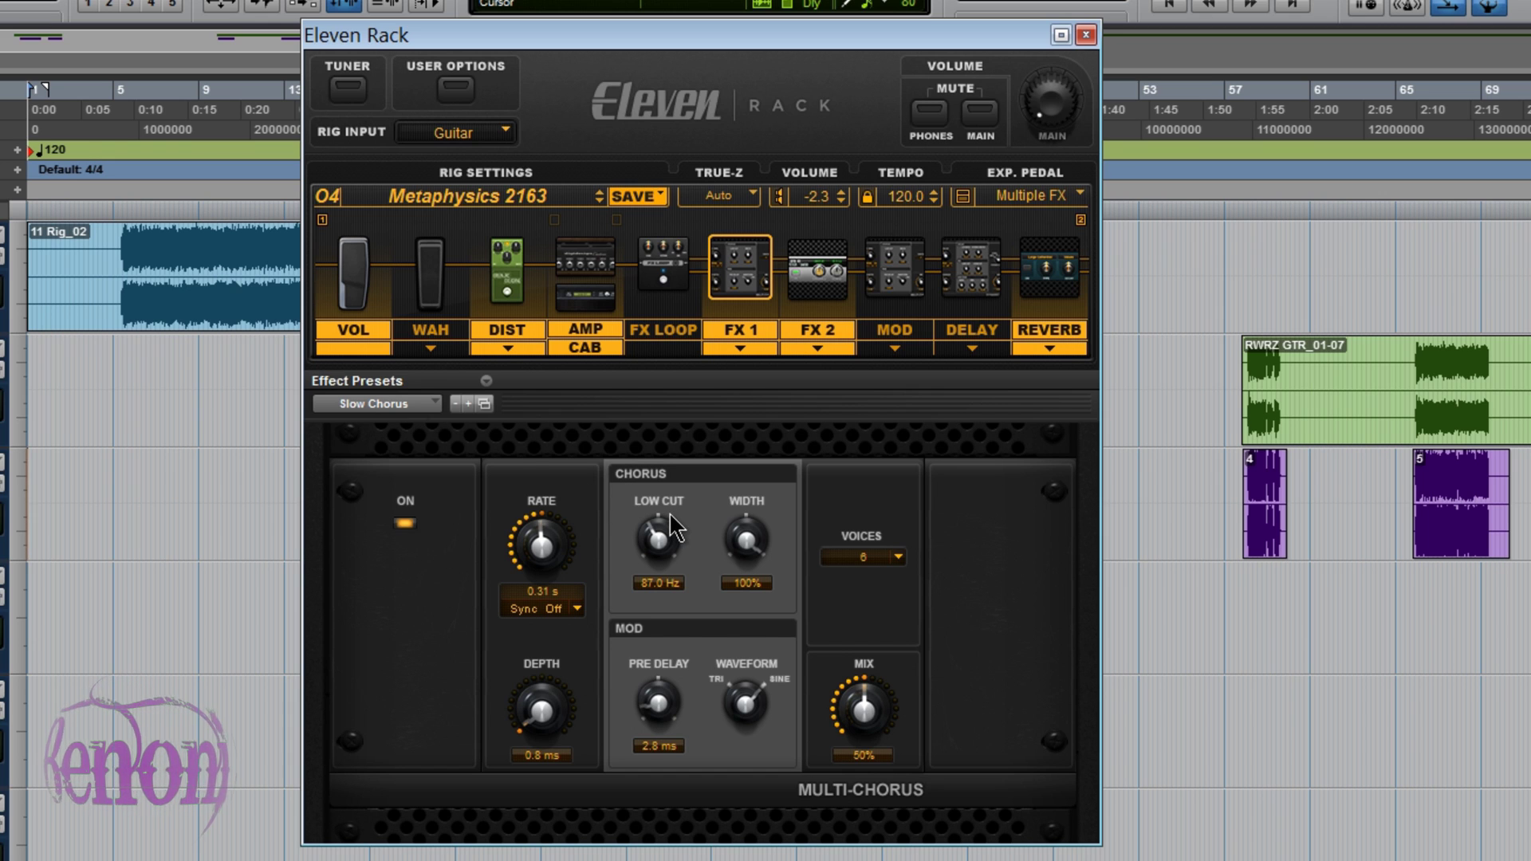
- Load the A is A E Width preset on FX 1 and make it the user default
click(417, 406)
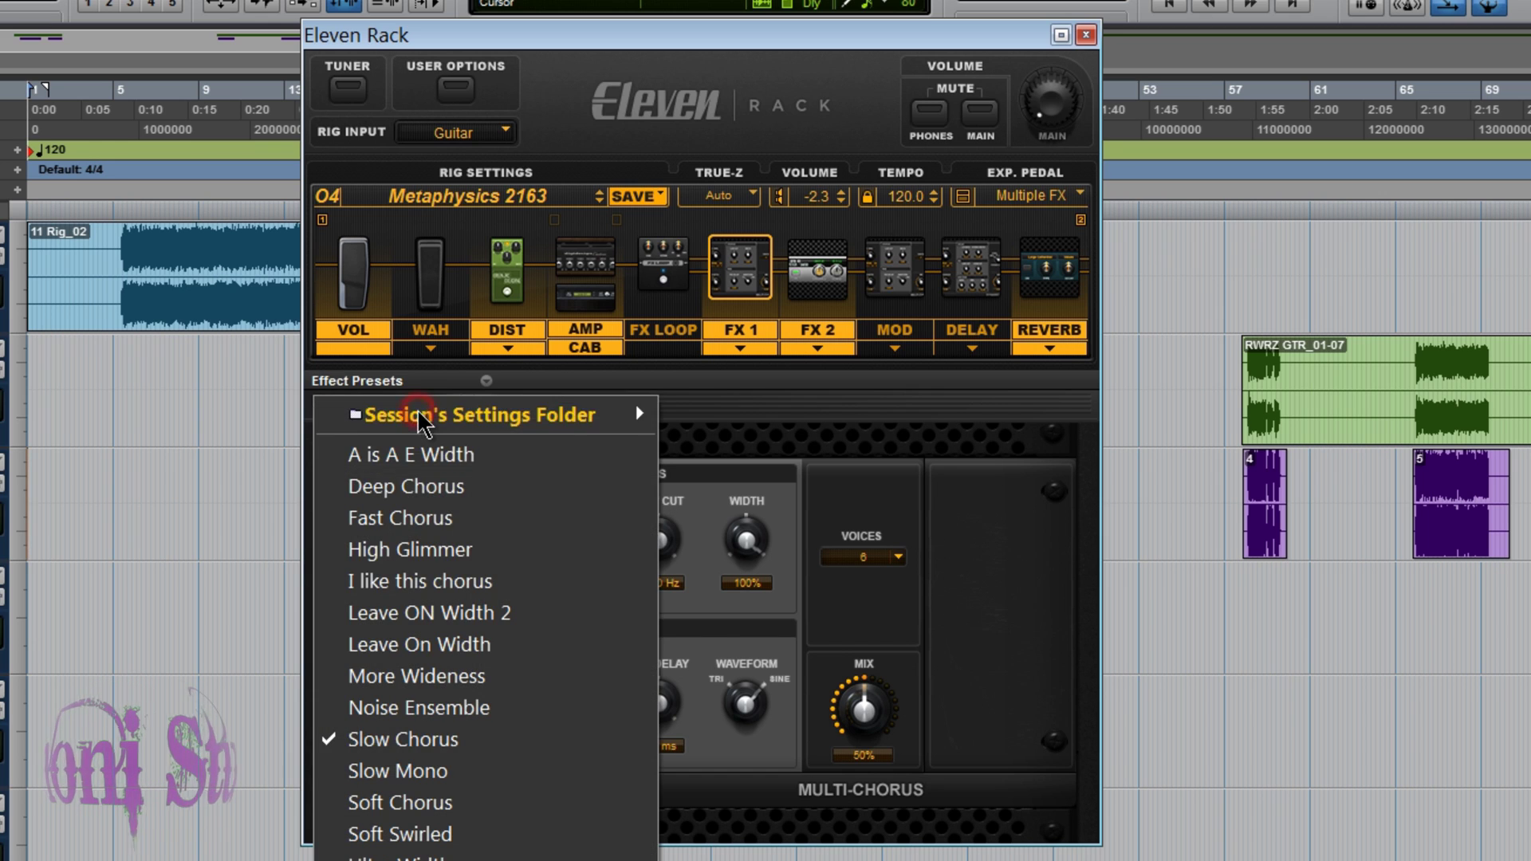
click(478, 452)
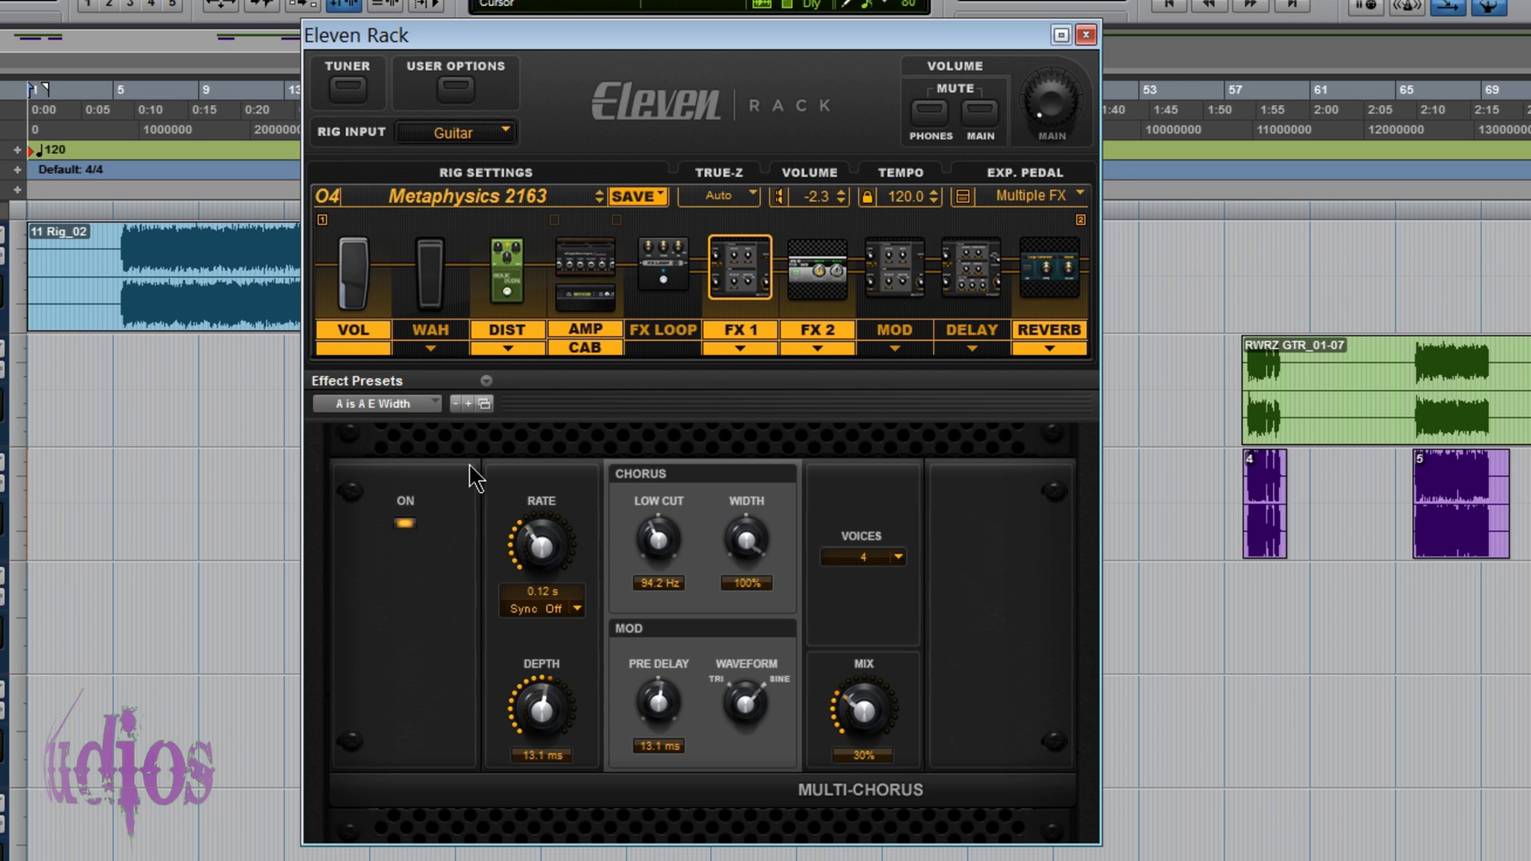
click(484, 380)
click(567, 608)
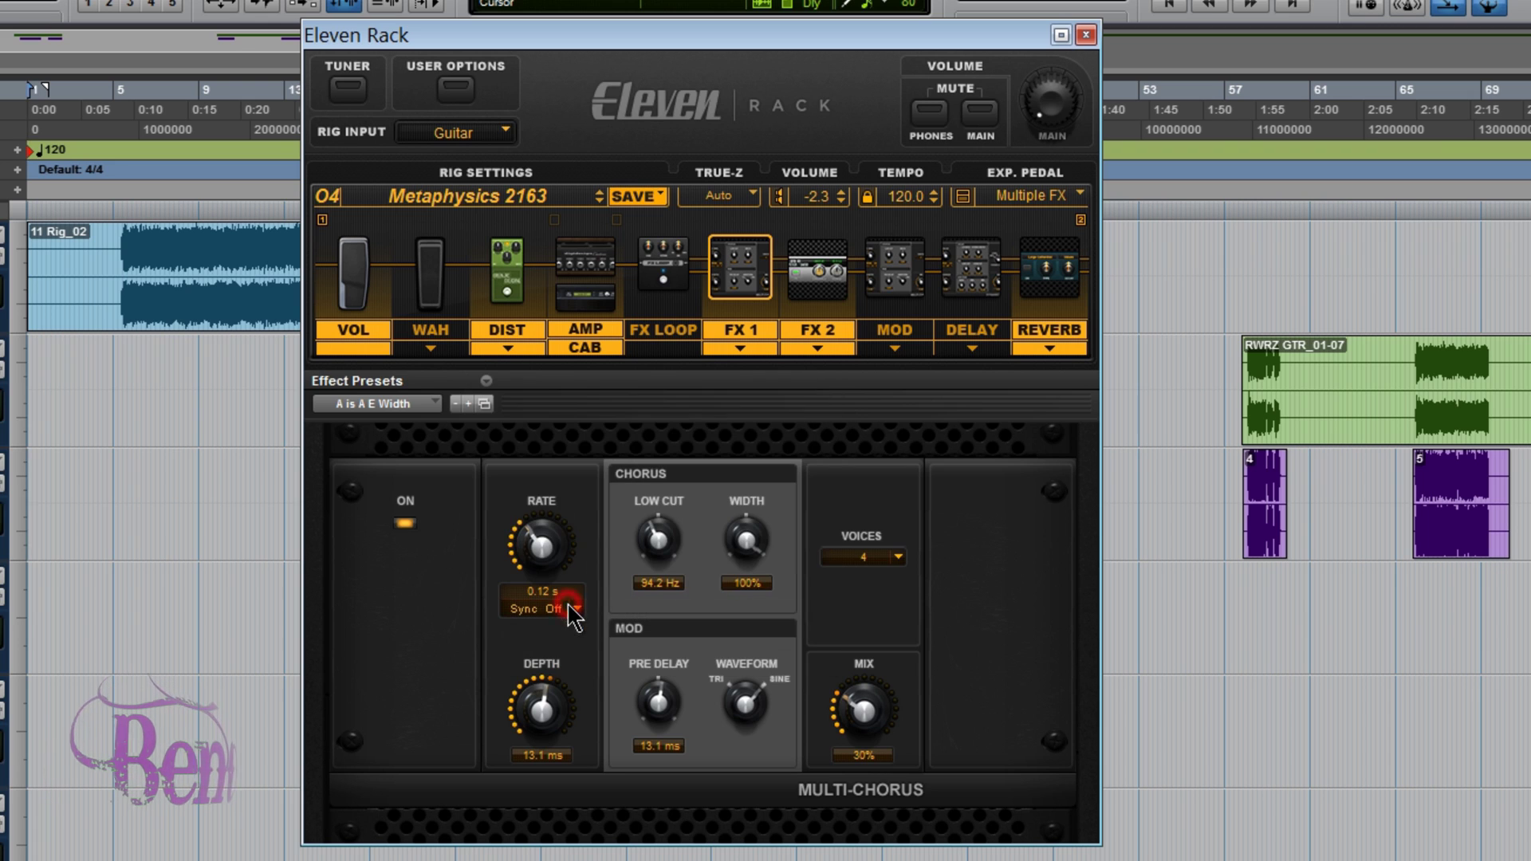
- Reload the MOD block's MultiChorus and look over the rig list without switching rigs
click(905, 303)
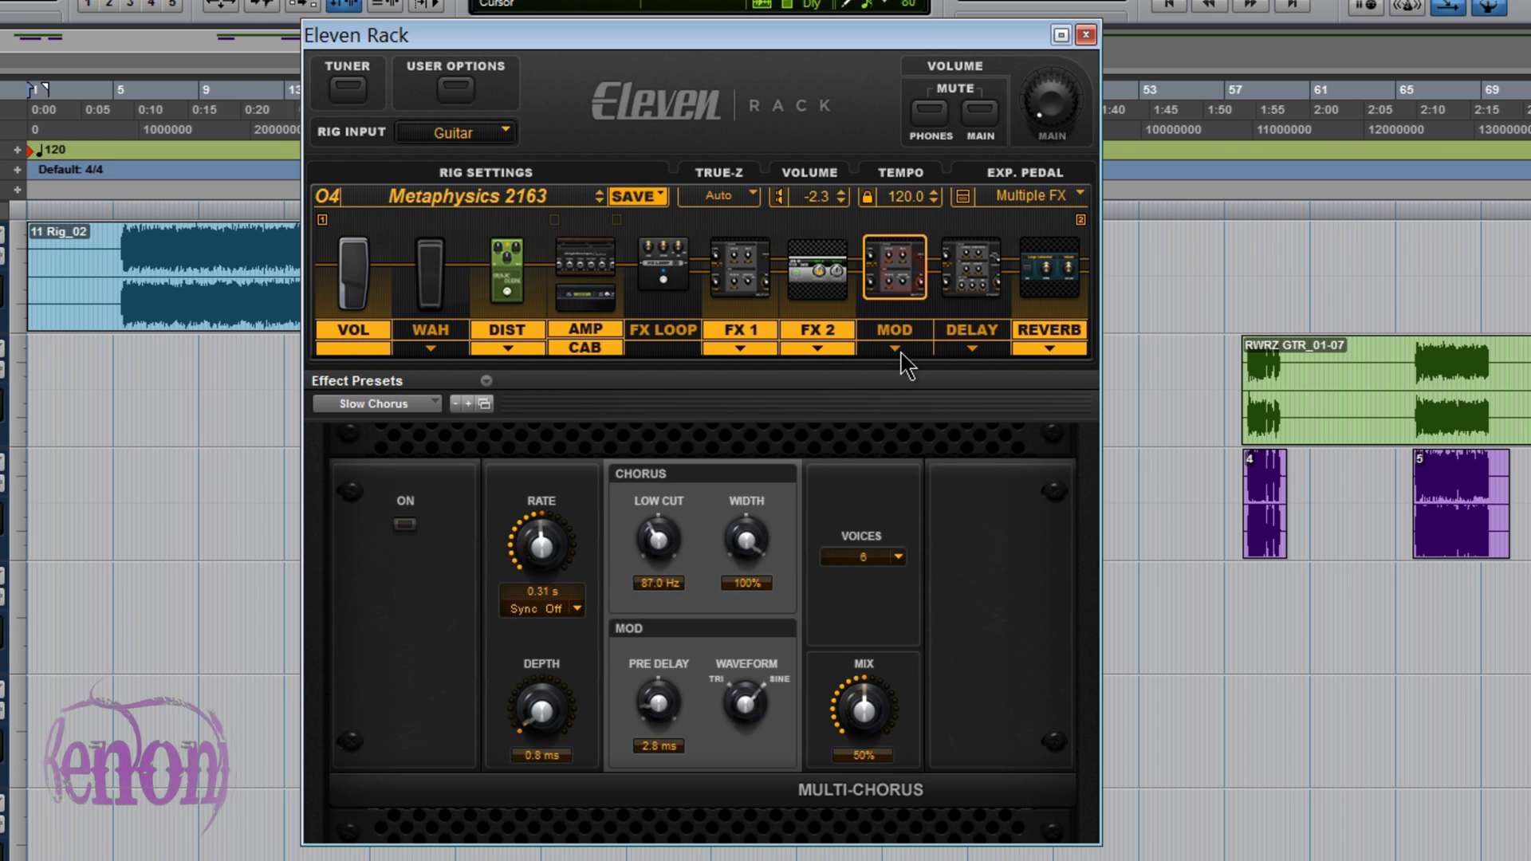
click(900, 352)
click(910, 433)
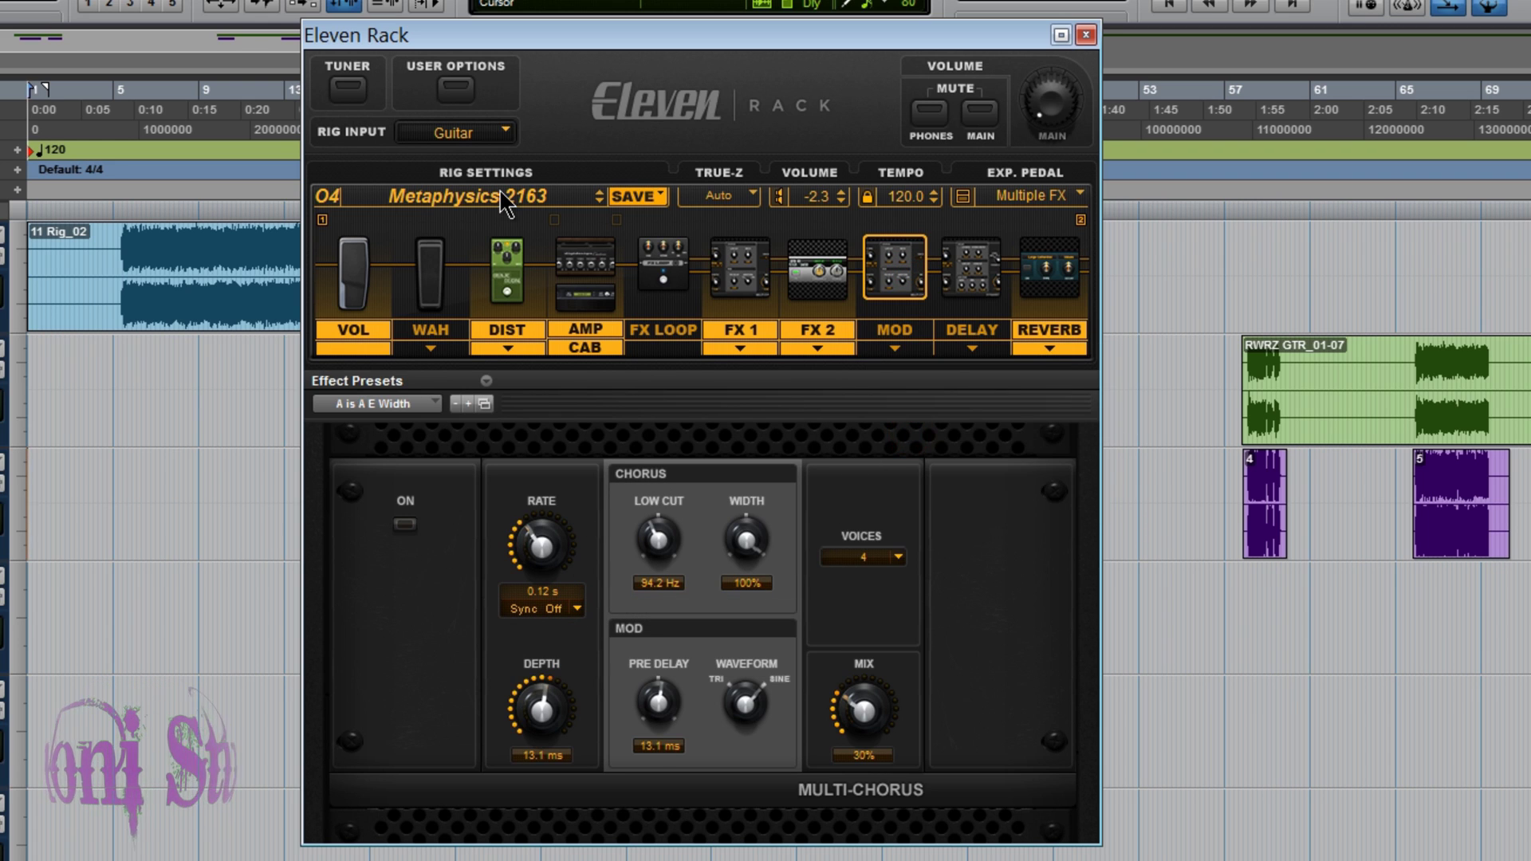
click(501, 193)
mouse_move(670, 209)
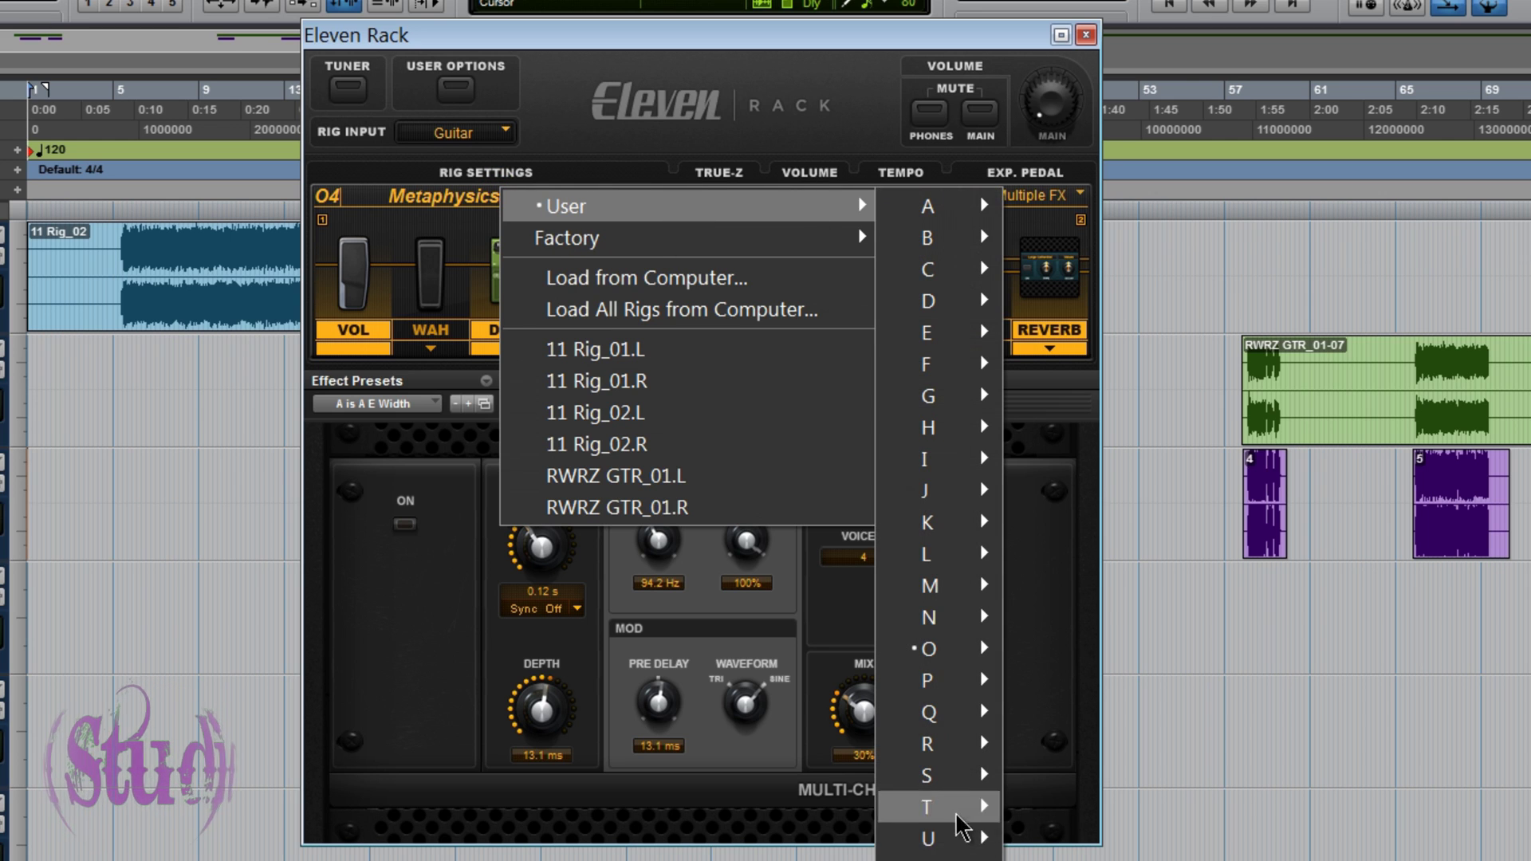
key(Escape)
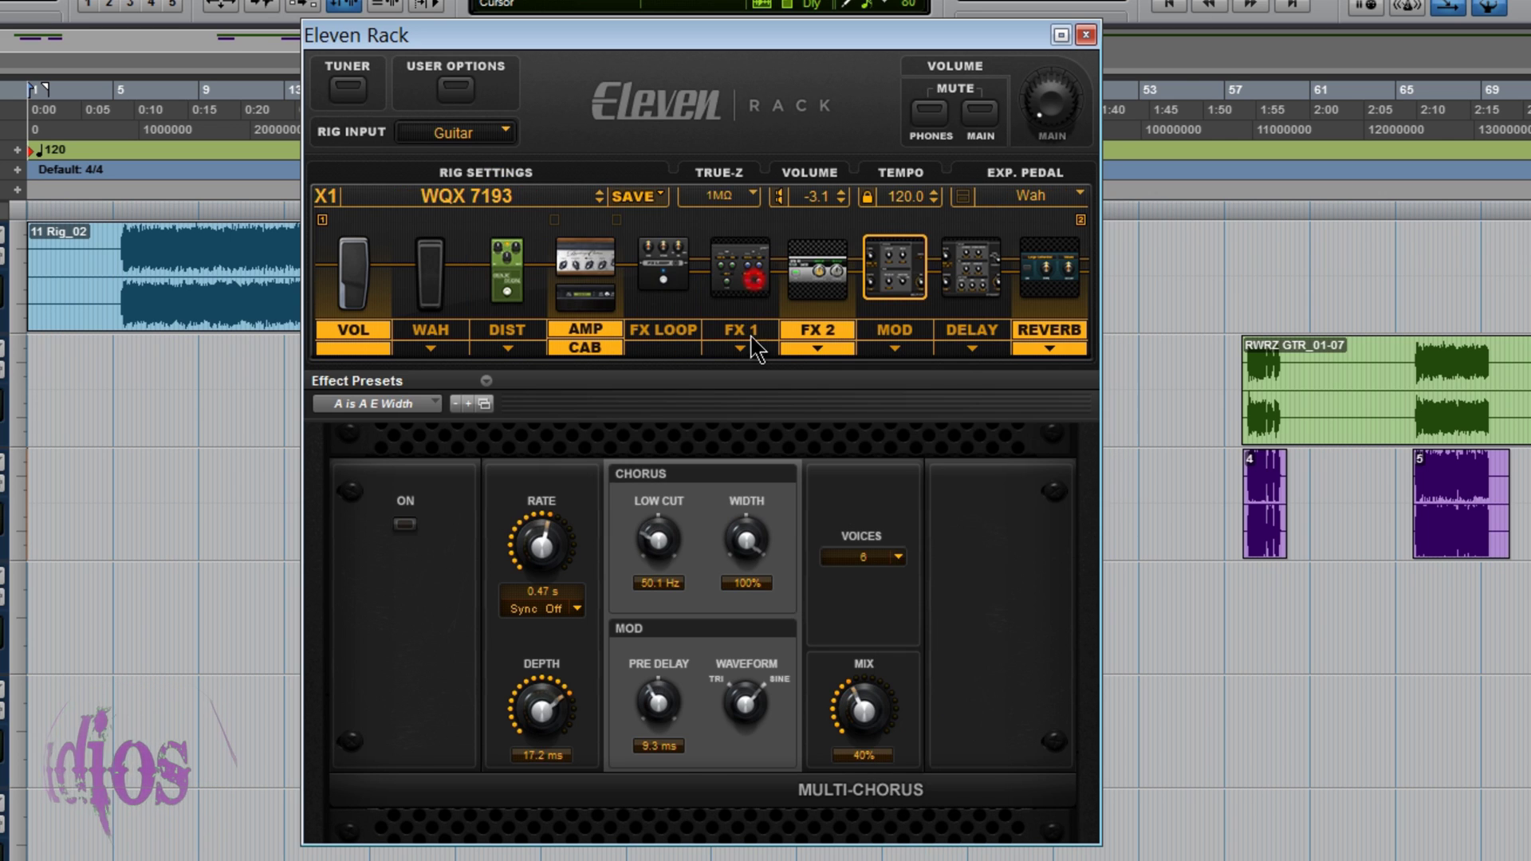
- Change FX 1 to MultiChorus, which opens at A is A E Width with Mix 30%
click(741, 332)
click(743, 348)
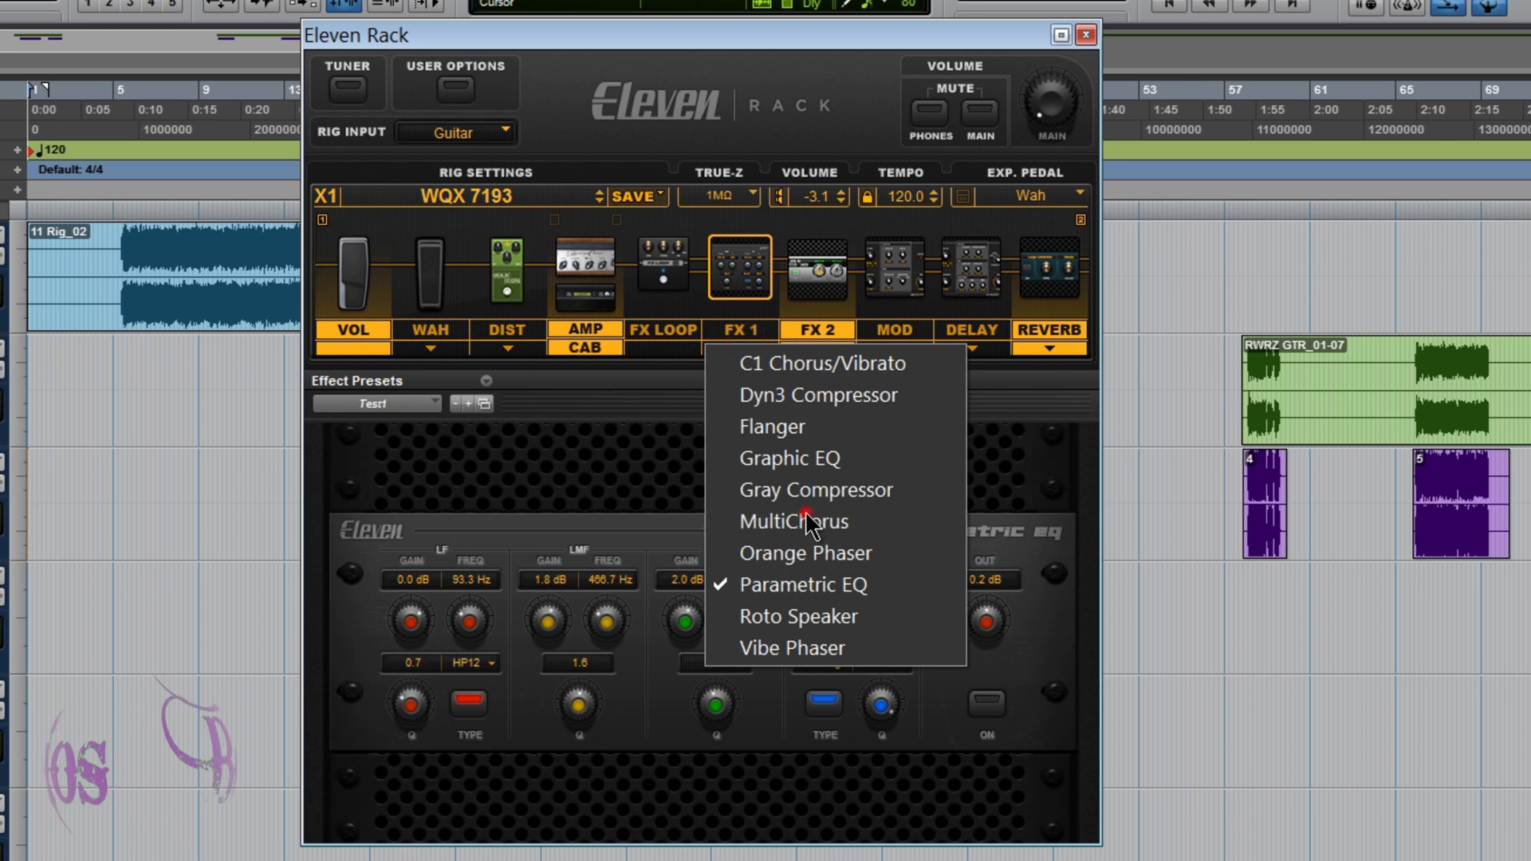
click(807, 523)
click(486, 381)
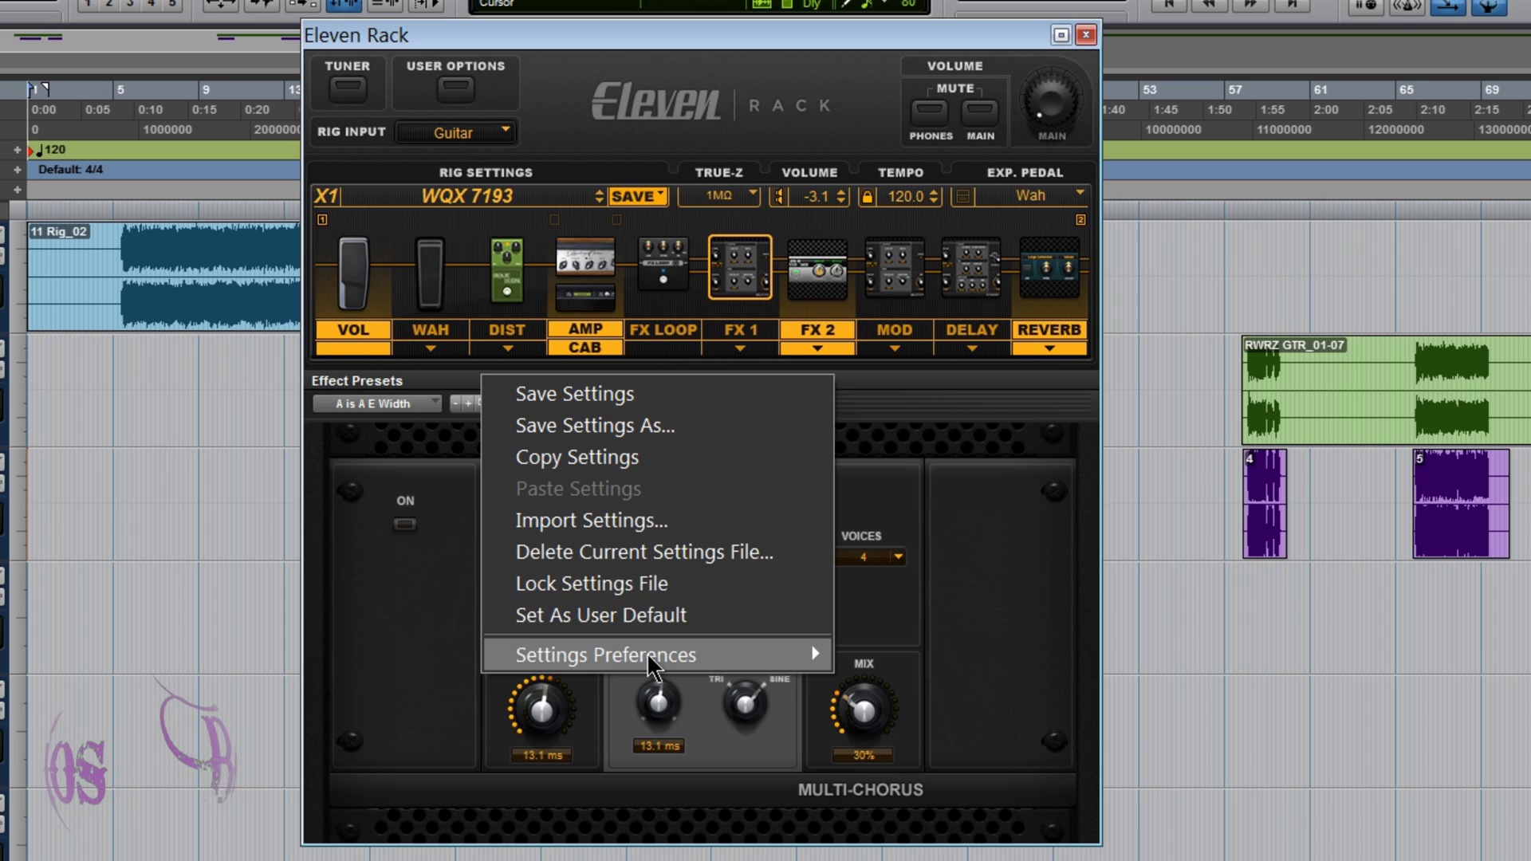
- Set the plug-in default to Factory Setting in the Effect Presets settings preferences
mouse_move(683, 653)
mouse_move(982, 670)
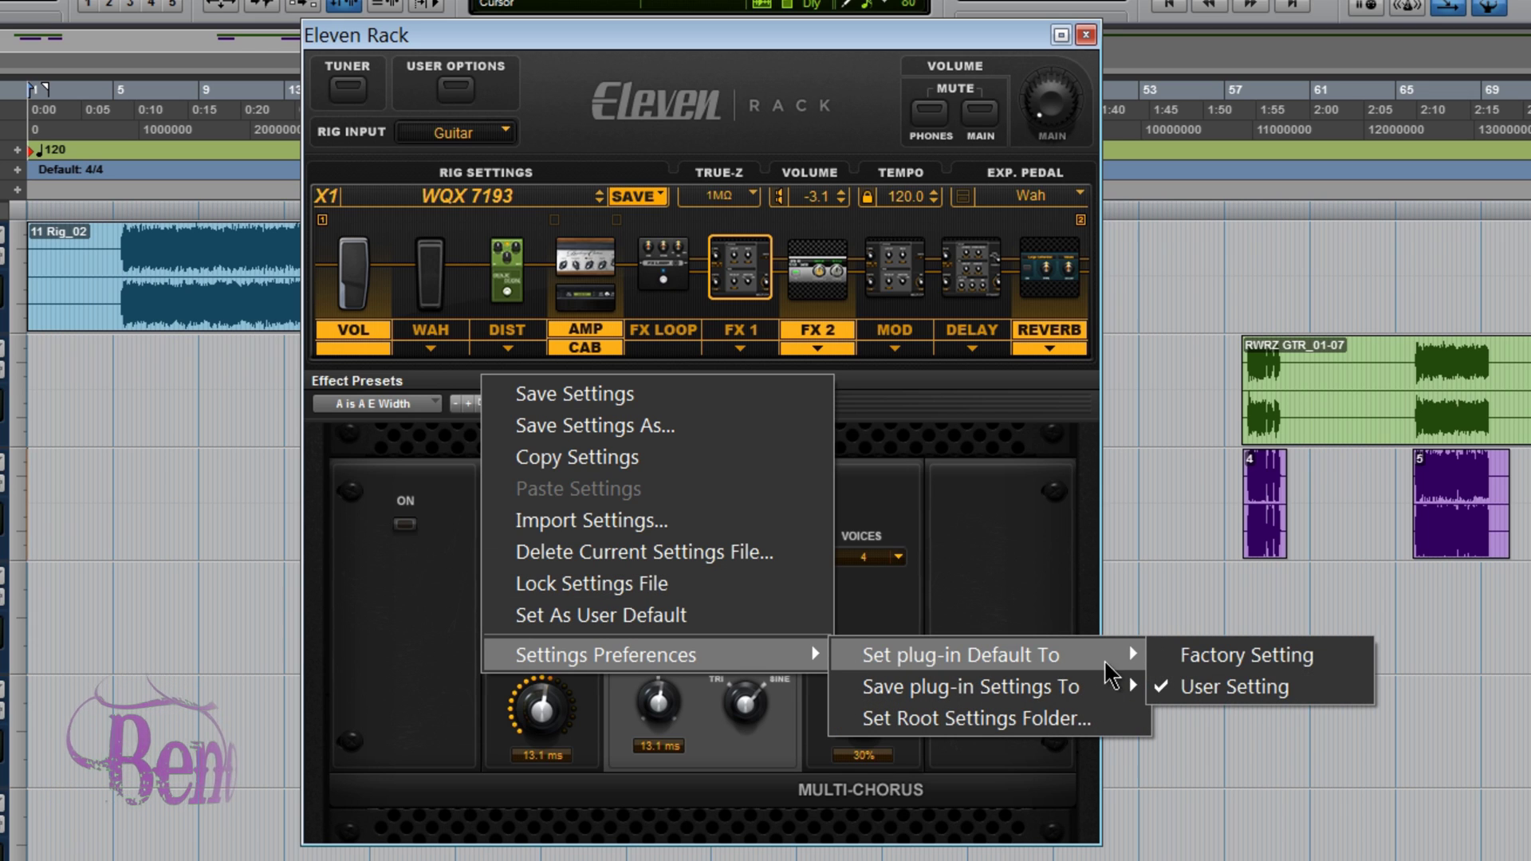
click(1204, 655)
- Reopen the preset settings preferences to check the Save plug-in Settings To location
click(485, 402)
mouse_move(683, 654)
mouse_move(902, 699)
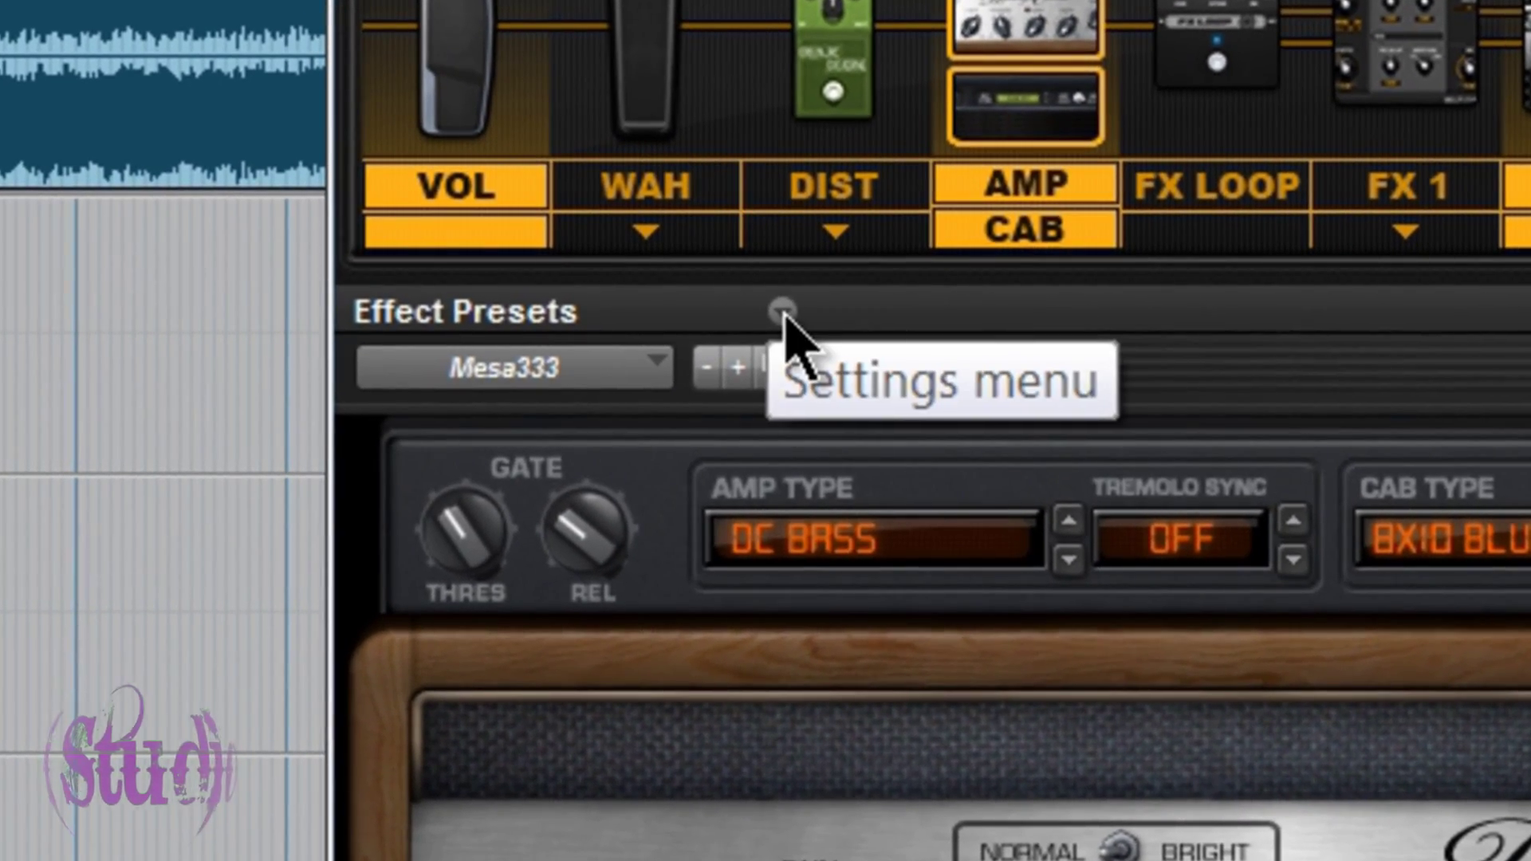
- Show the Save, Copy and Lock Settings options for the amp block's Mesa333 preset
click(782, 310)
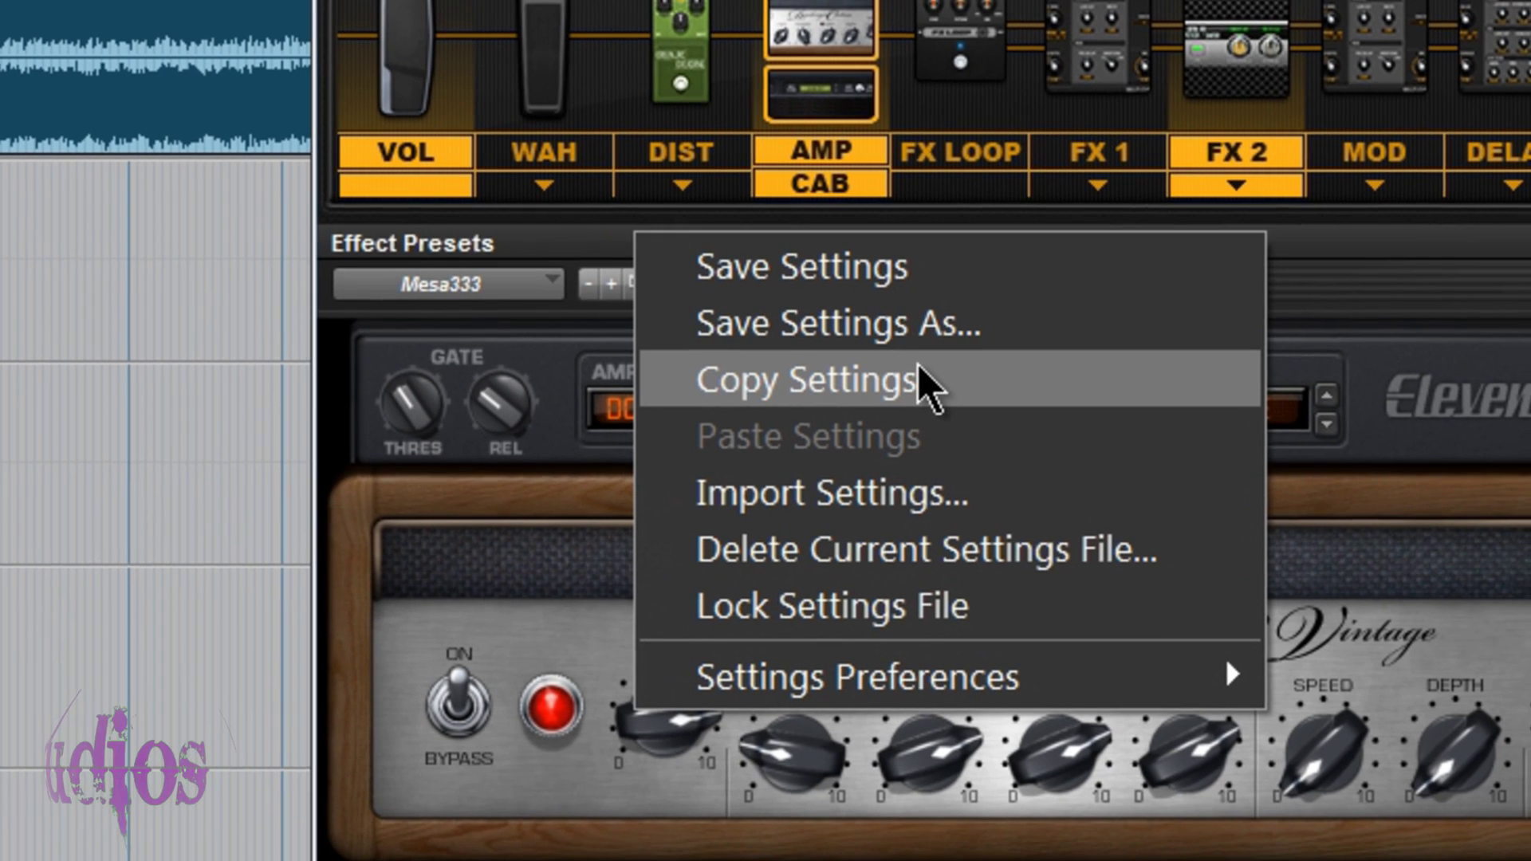